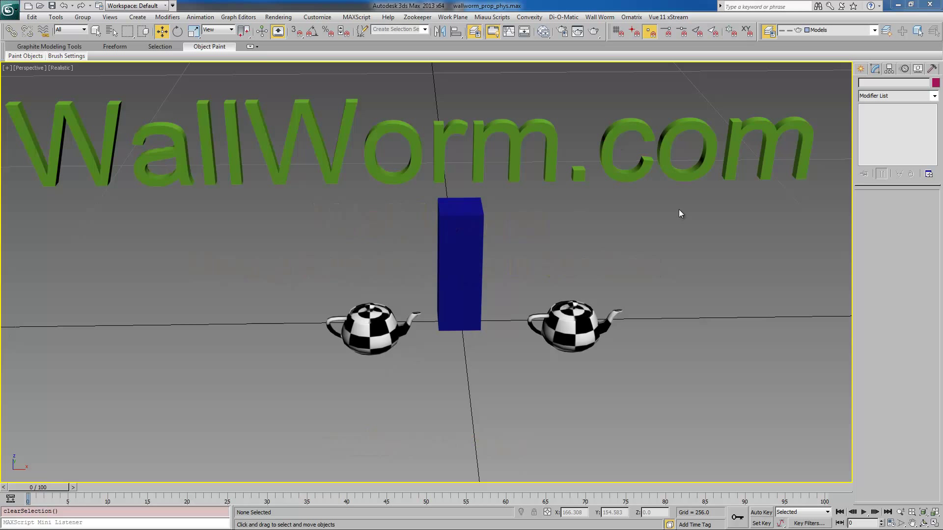
Open Wall Worm Model Tools and pick the checkered teapot beside the blue box's left face as the model
left_click(601, 18)
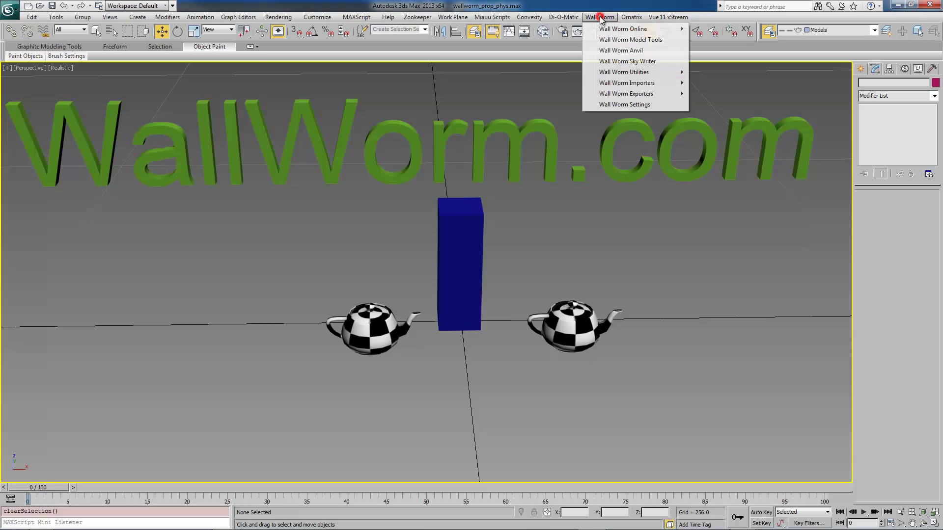
left_click(627, 40)
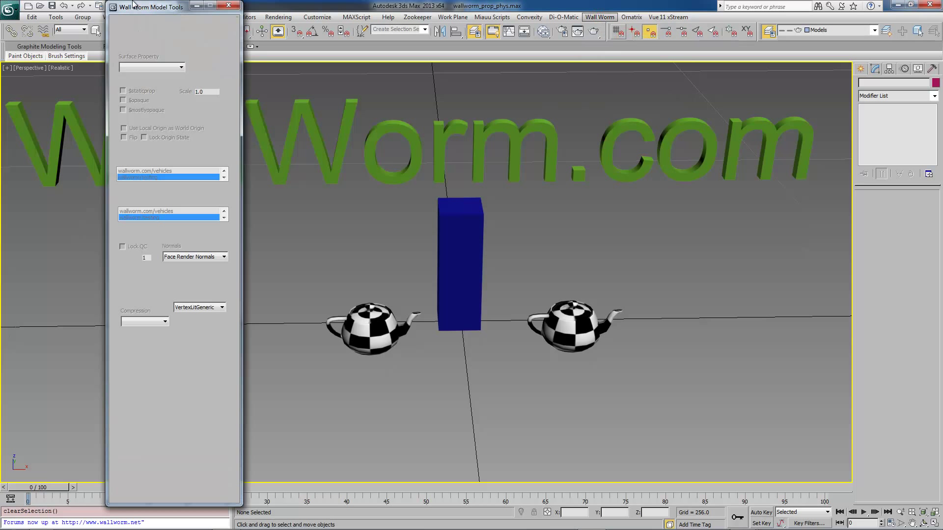
left_click_drag(147, 10, 103, 19)
left_click(108, 48)
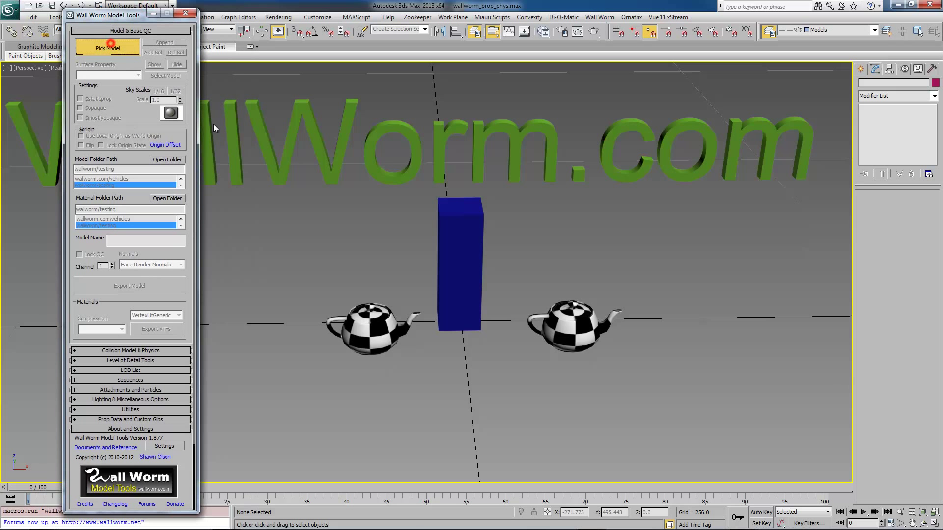
left_click(368, 336)
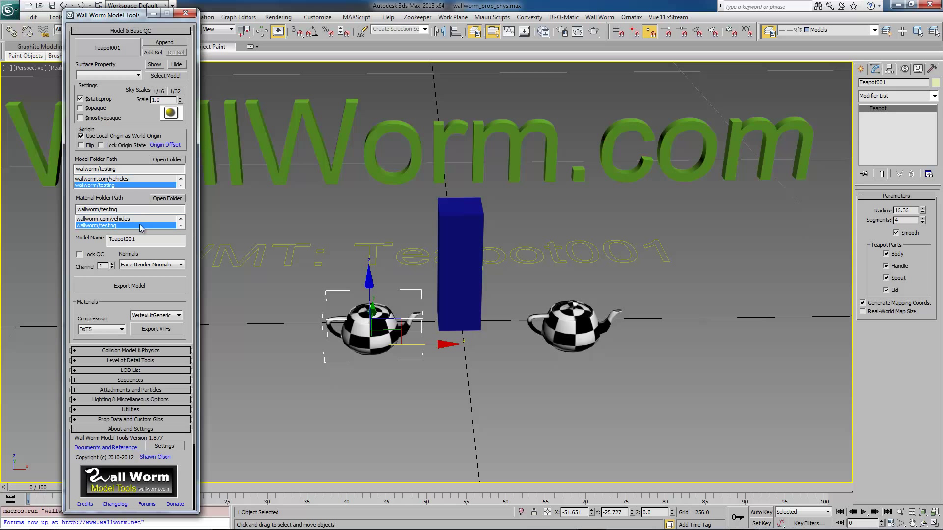
Enable Auto Hull for the teapot's collision model and expand the prop data and custom gibs settings
left_click(89, 354)
left_click_drag(126, 368, 127, 275)
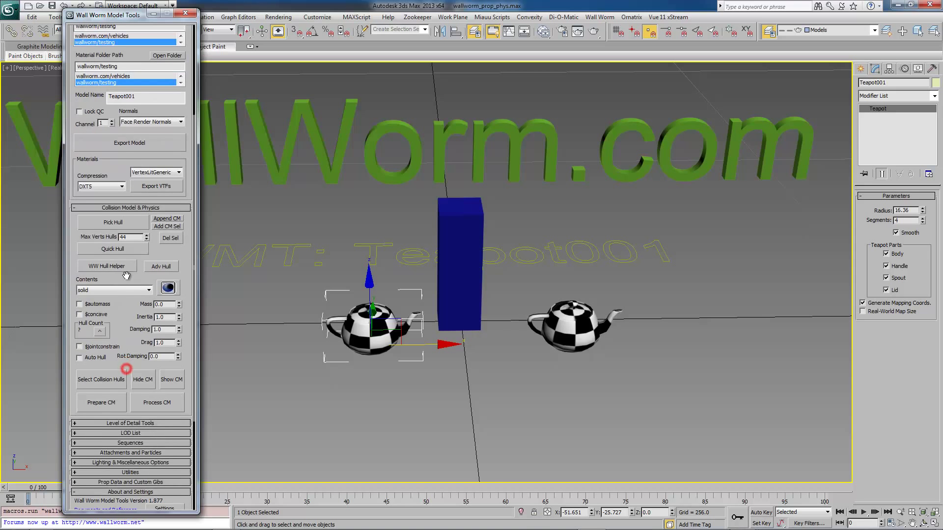
left_click(80, 358)
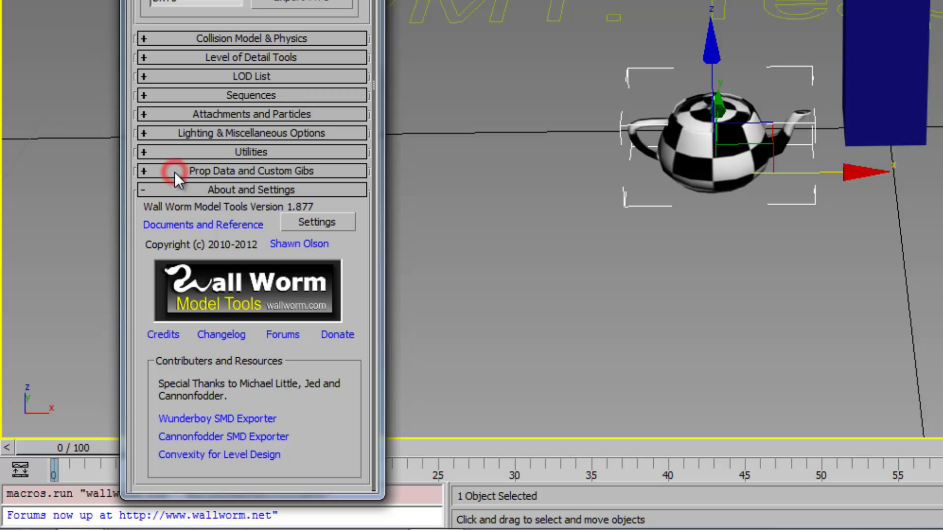
left_click(175, 172)
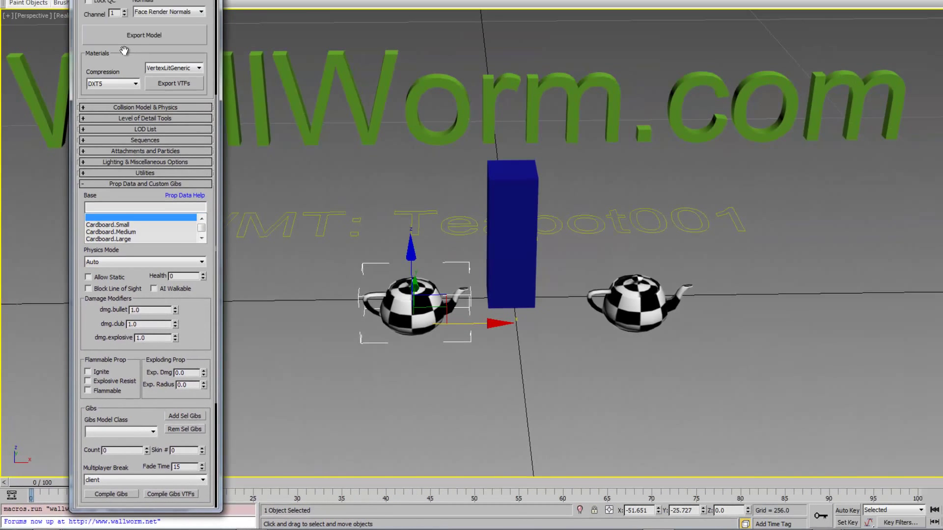
Set the teapot's surface property to brick and its prop data base to Cardboard.Small
left_click_drag(126, 56, 183, 295)
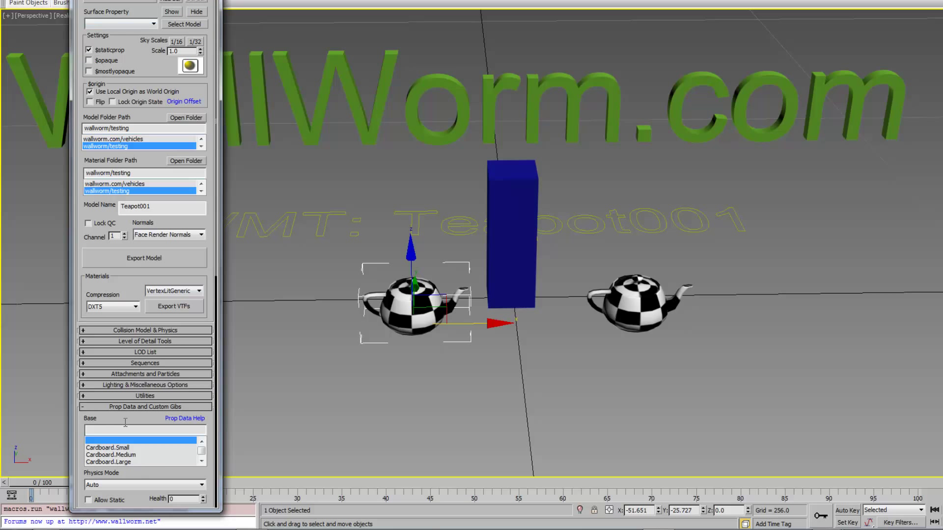
left_click(153, 24)
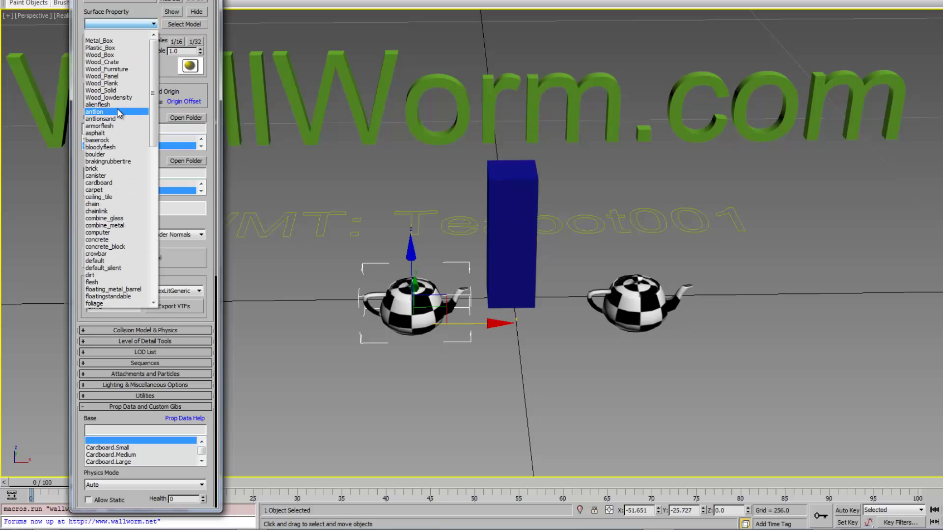
left_click(109, 169)
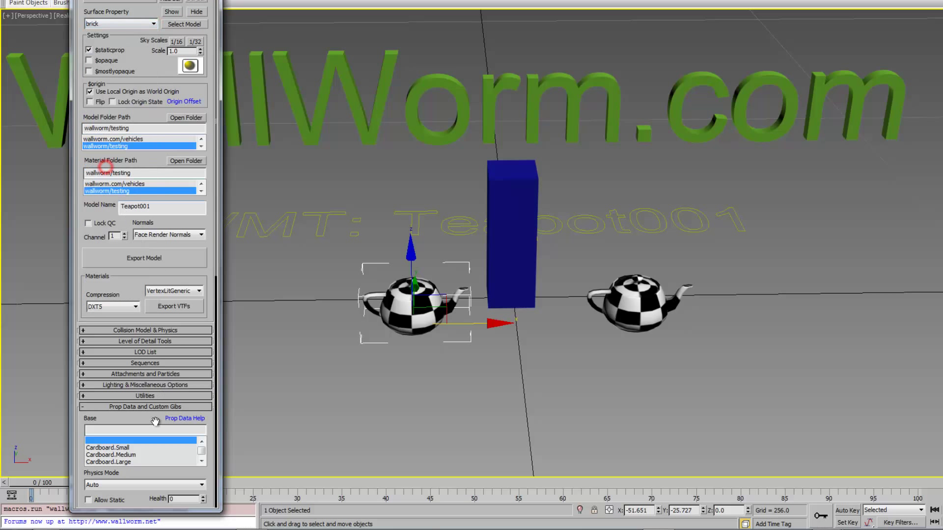
left_click(114, 448)
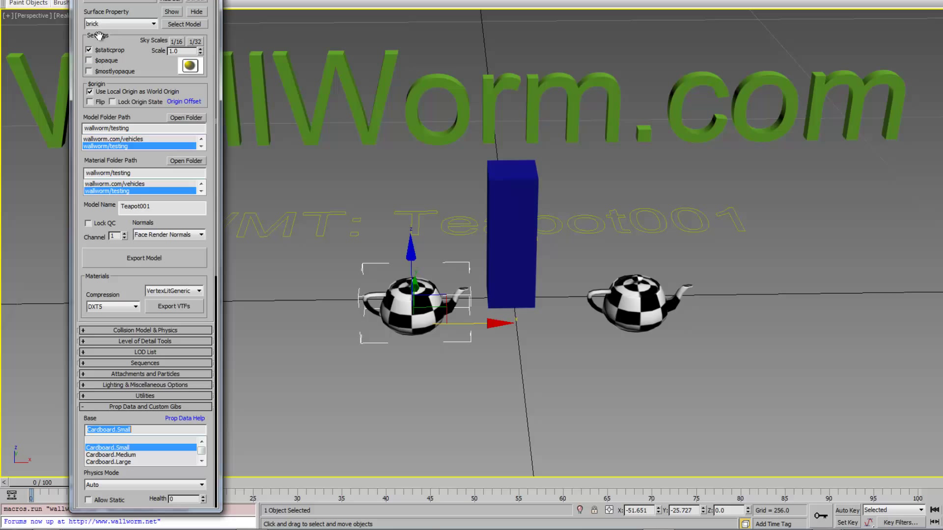
Set the teapot model's surface property to wood
left_click(155, 24)
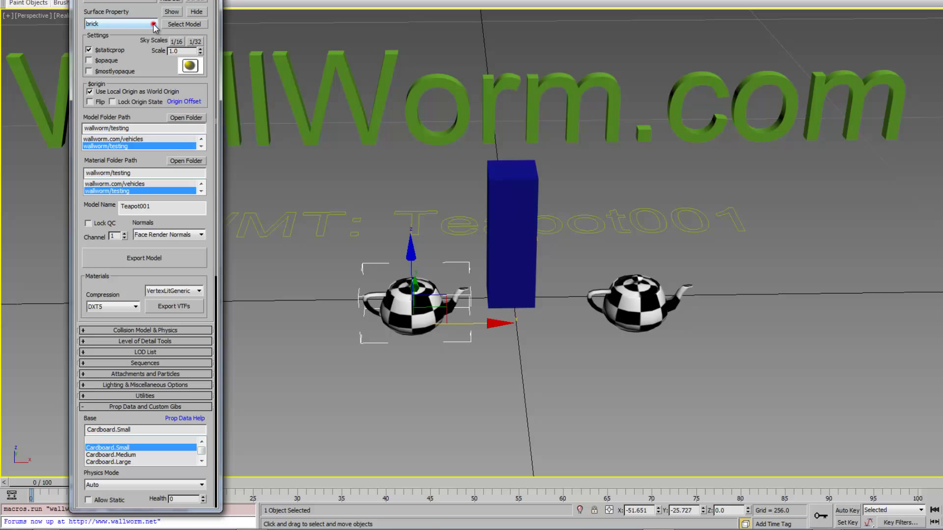
left_click_drag(155, 129, 154, 234)
left_click(108, 297)
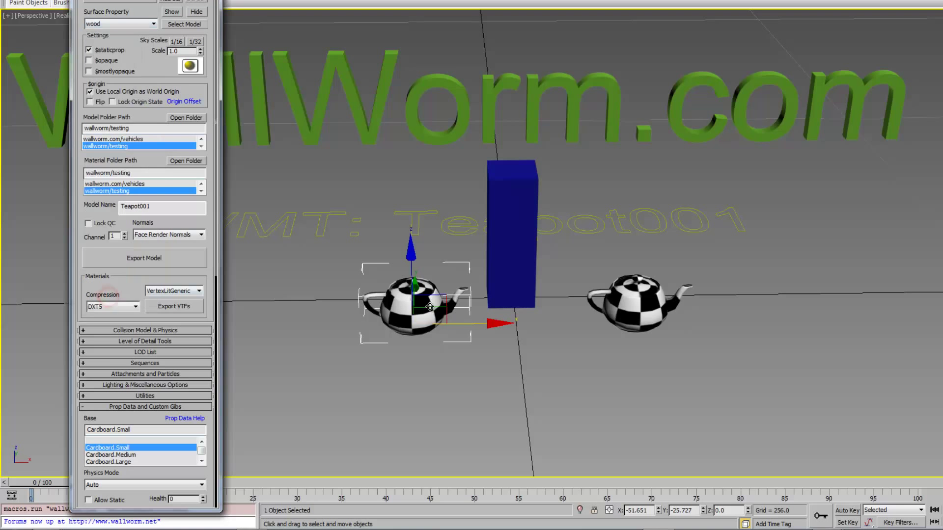
Set the teapot's prop data base to Wooden.Large
left_click_drag(113, 419, 124, 167)
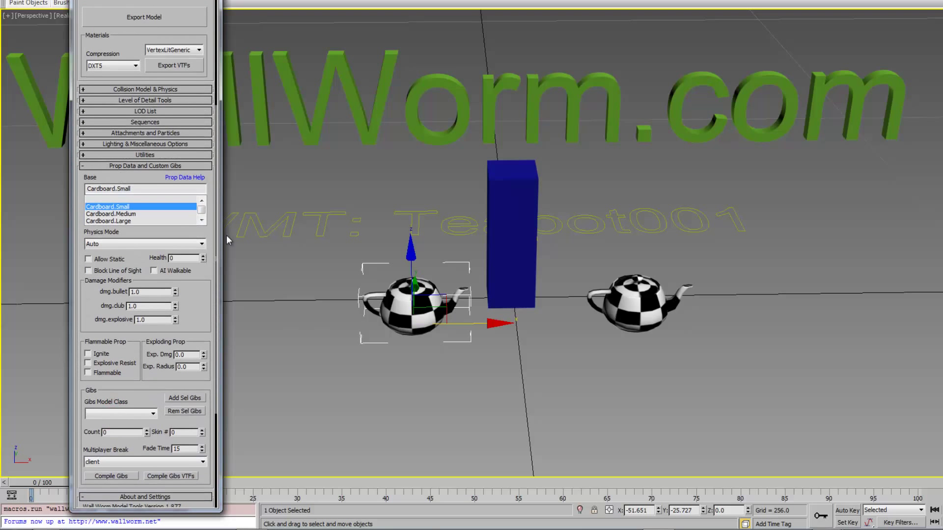
left_click(202, 220)
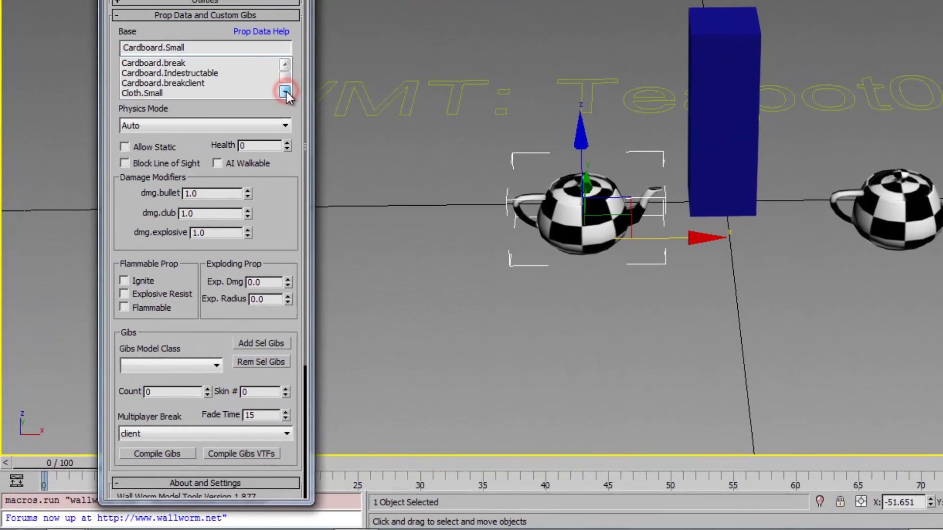
left_click_drag(287, 92, 288, 87)
left_click(287, 60)
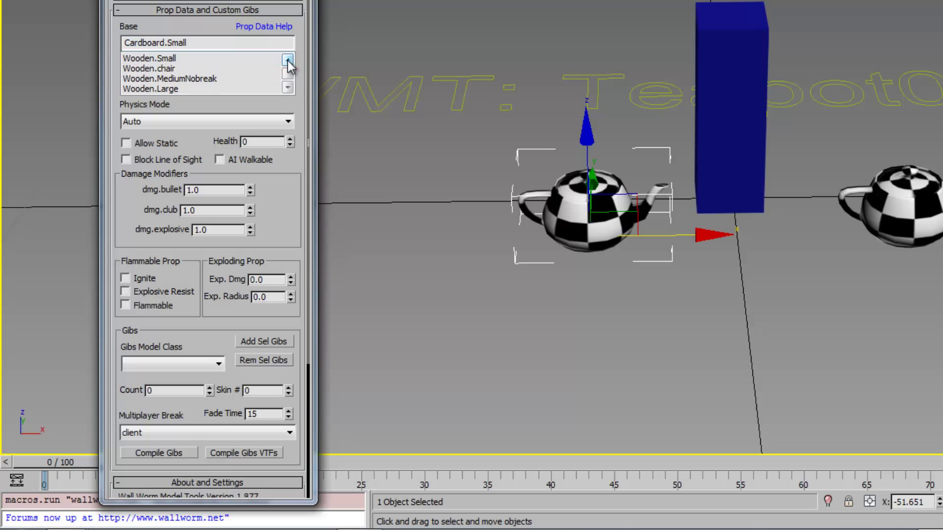
left_click(287, 60)
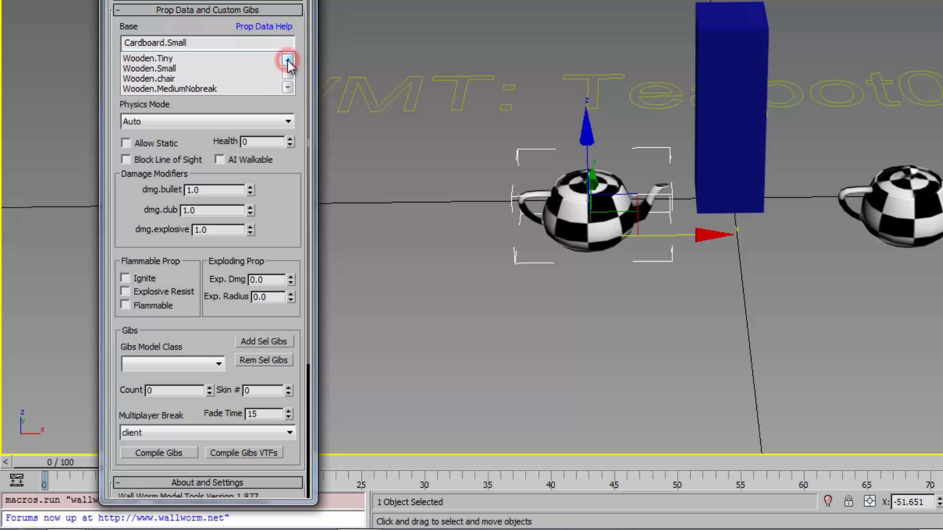
left_click(287, 87)
left_click(288, 88)
left_click(151, 79)
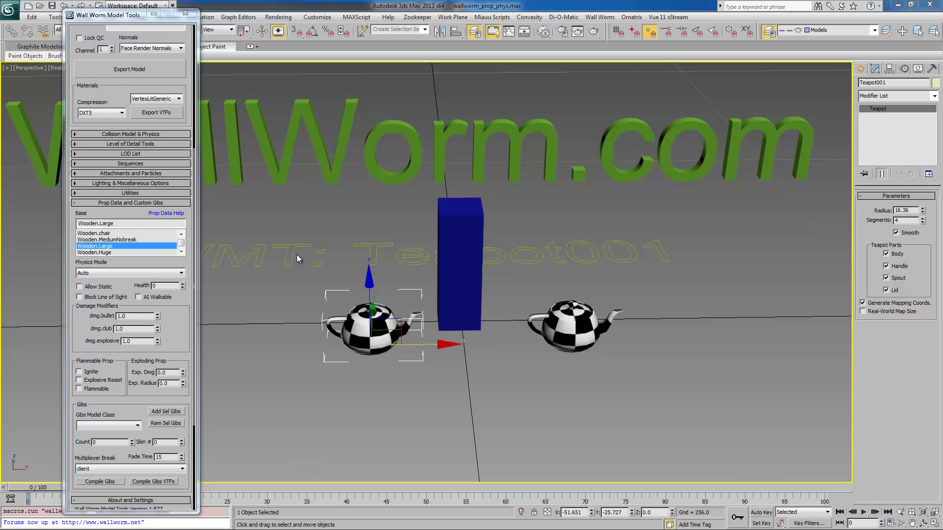
Export the teapot's checker material and VTF texture to wallworm/testing, and export the Teapot001 model
scroll(110, 97, "up", 5)
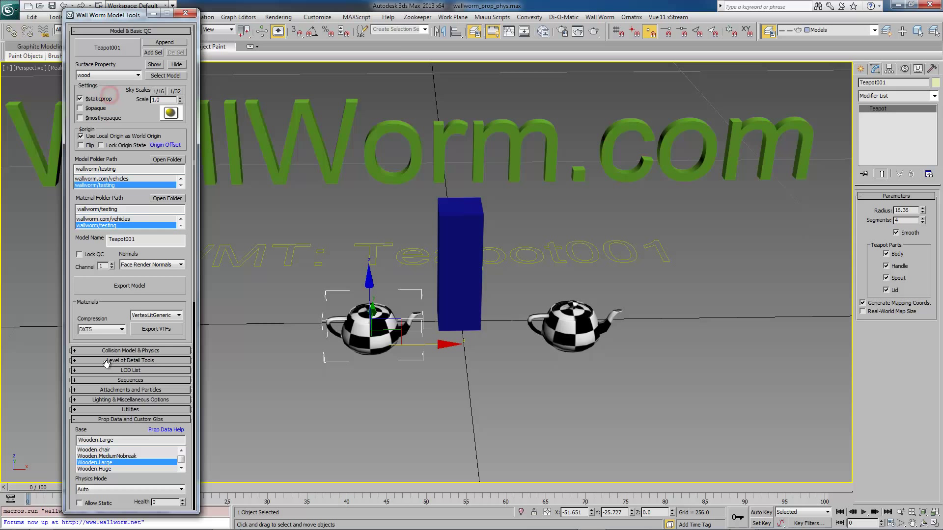
left_click(150, 334)
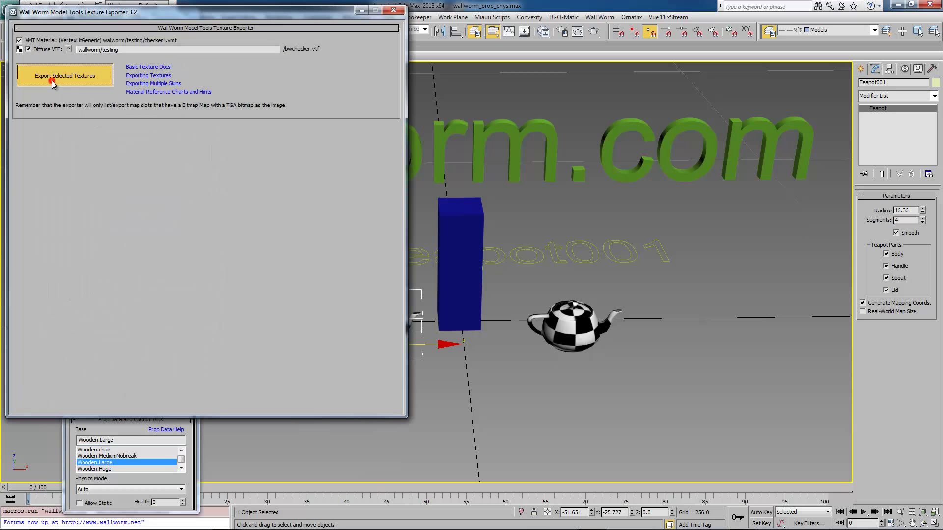
left_click(51, 81)
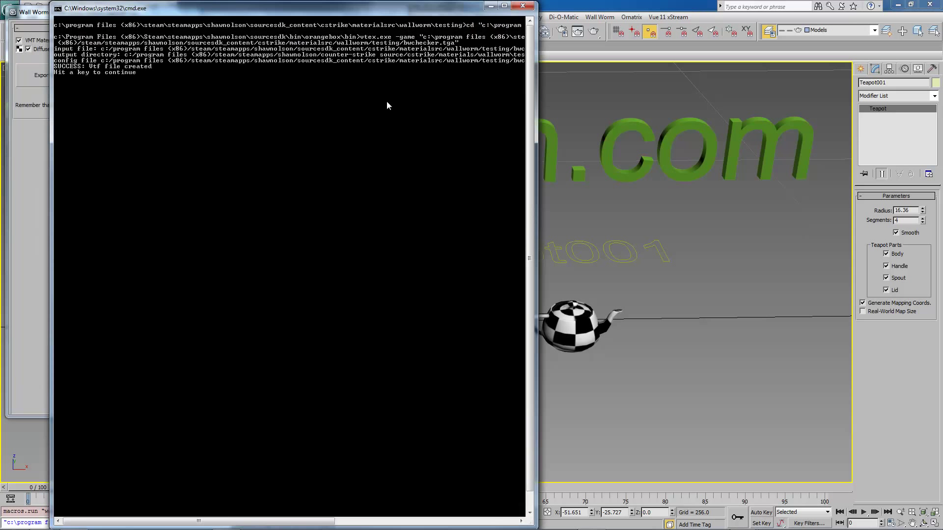
left_click(523, 7)
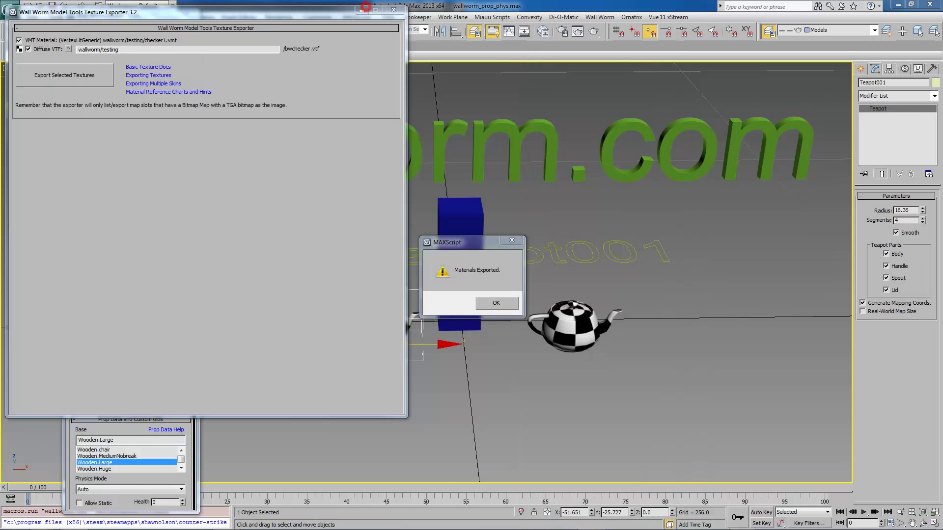
left_click(499, 304)
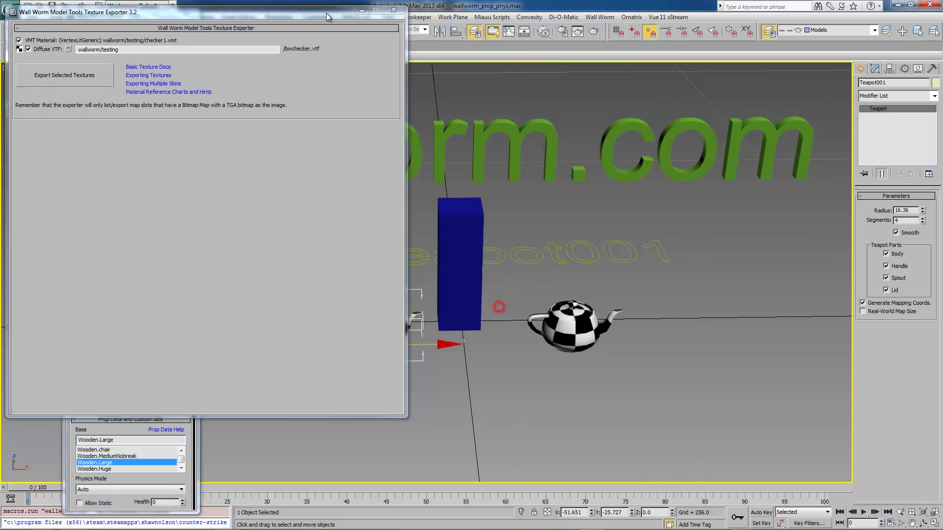
left_click(393, 10)
left_click(126, 286)
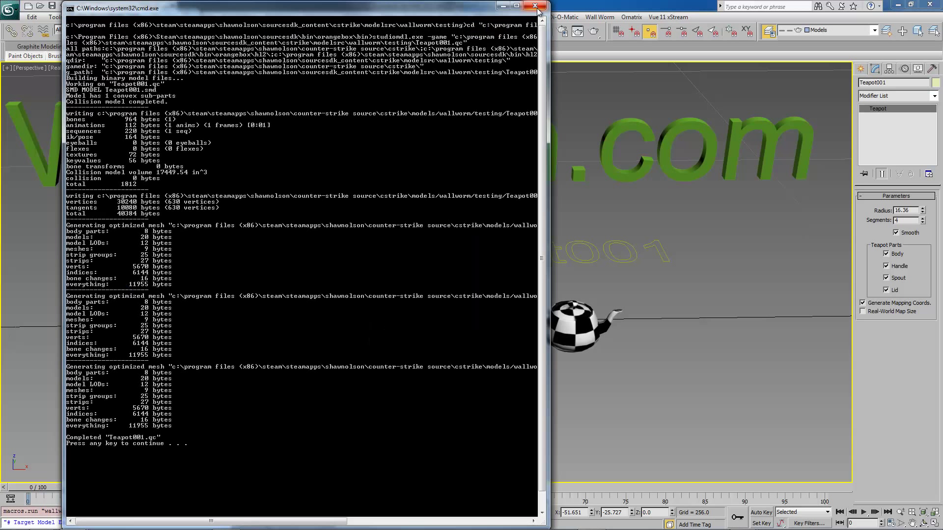
left_click(537, 6)
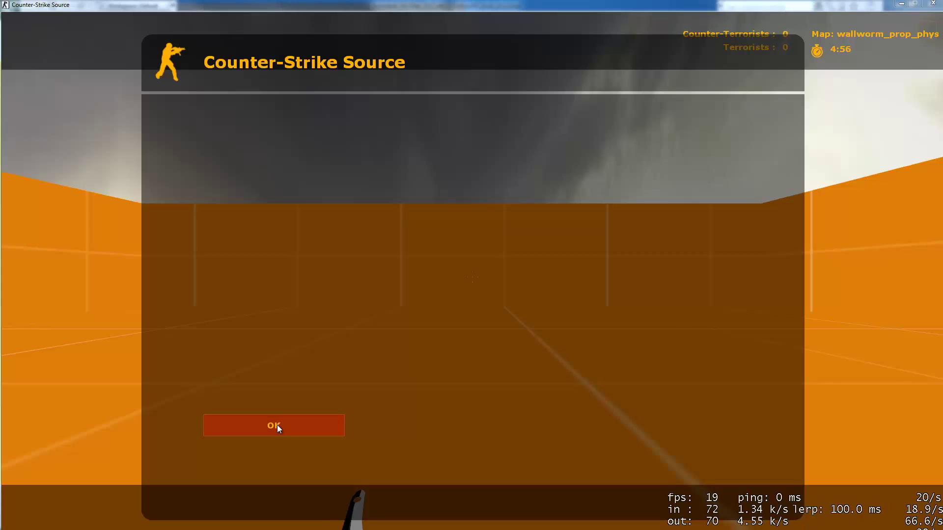
Switch to Counter-Strike Source and join the wallworm_prop_phys map with an auto-assigned team
left_click(275, 426)
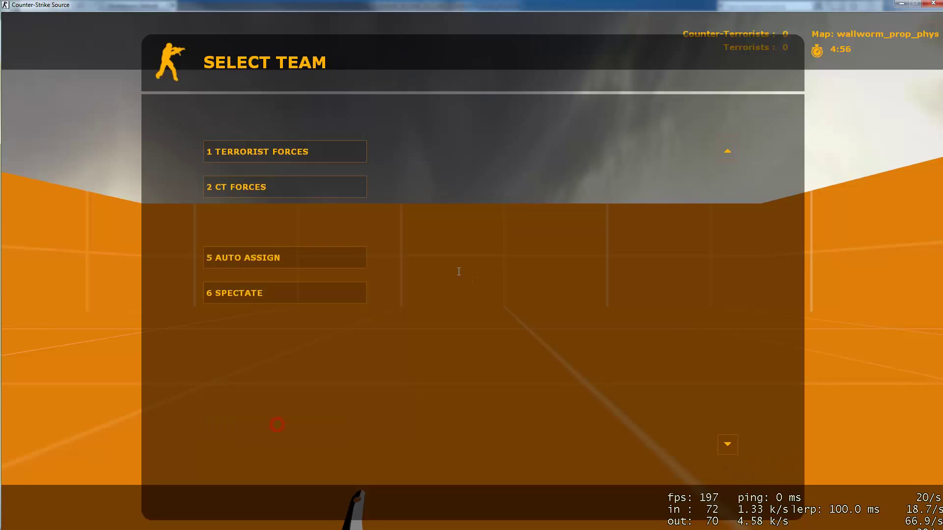
left_click(249, 265)
left_click(215, 255)
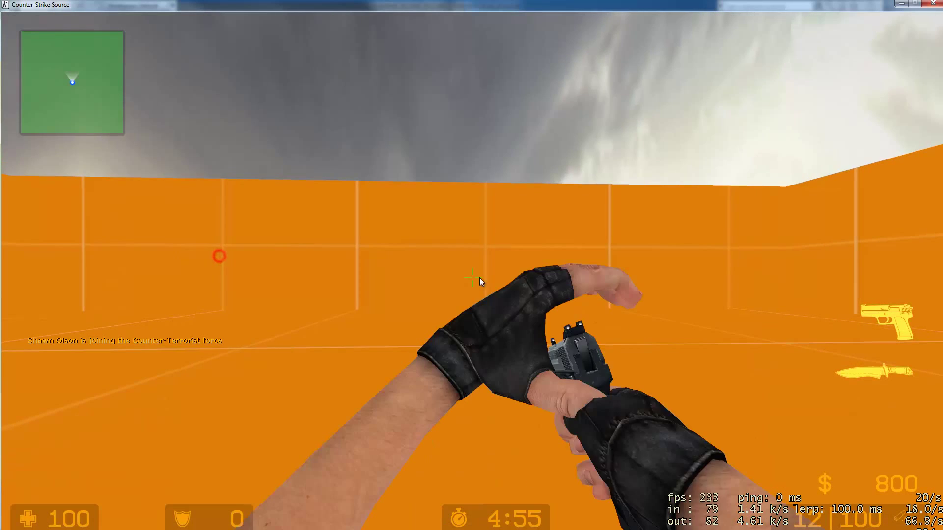
Walk up to the checkered teapot prop, shoot it, and examine the debris it leaves
key("a")
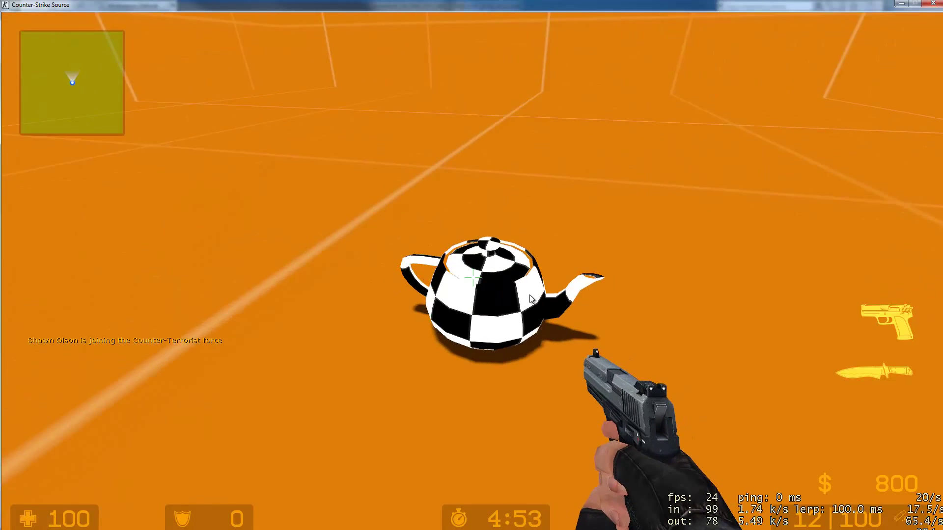
key("w")
key("a")
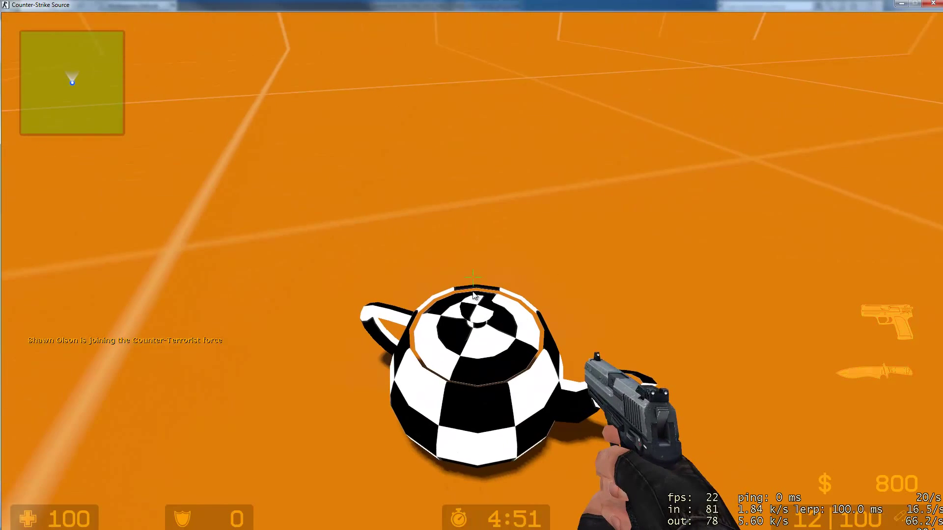
key("s")
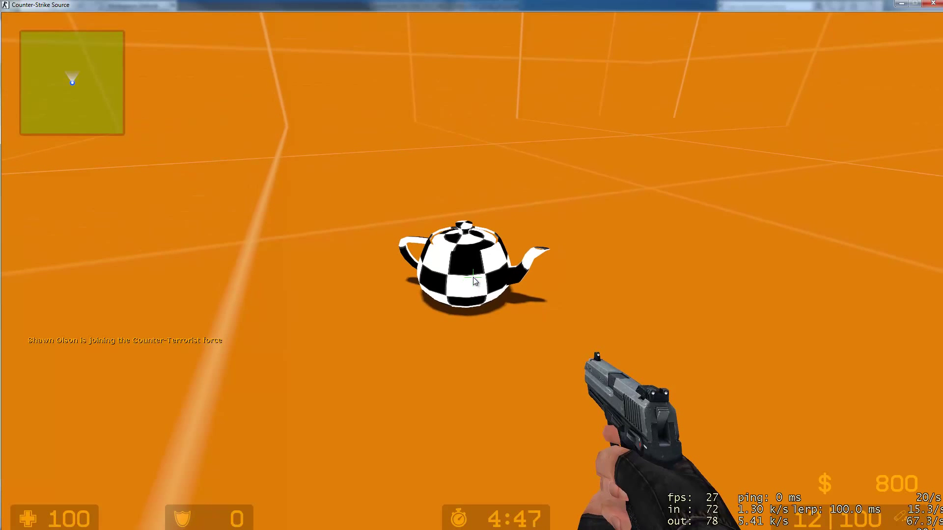
left_click(473, 278)
left_click(473, 278)
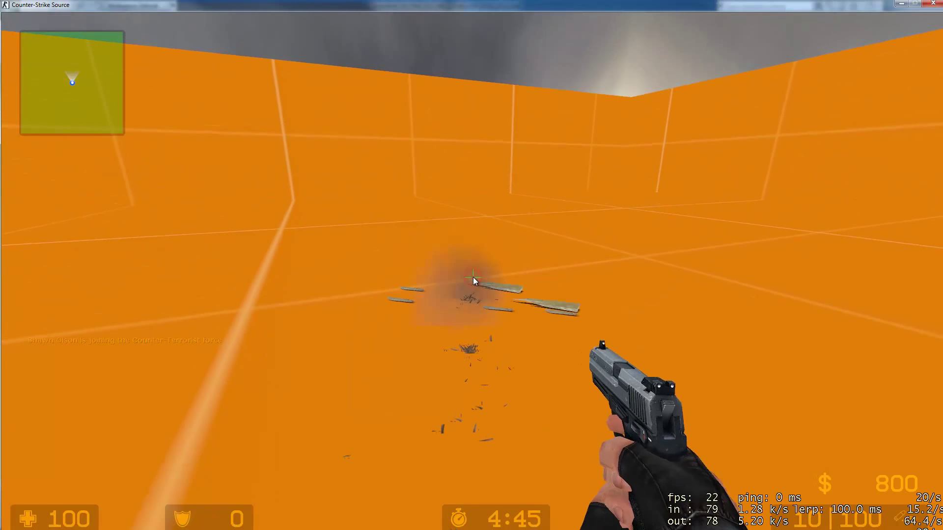
key("w")
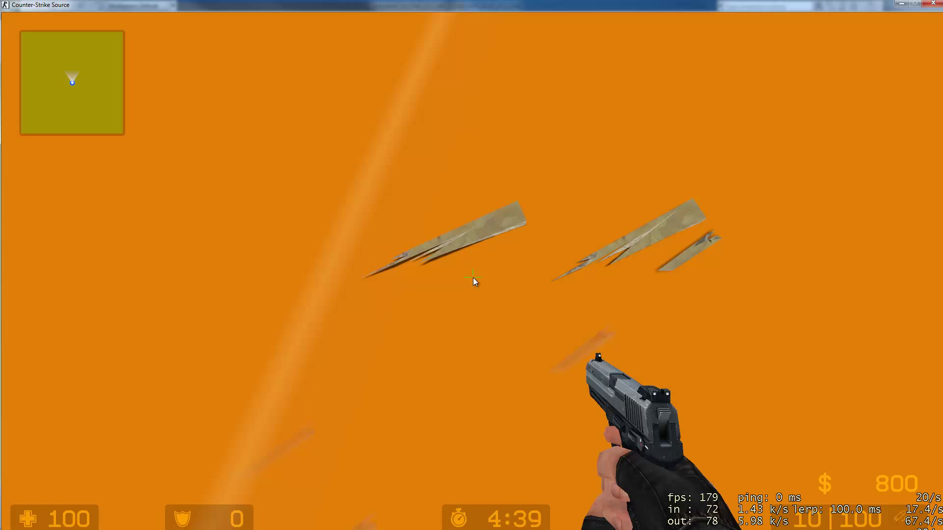
key("s")
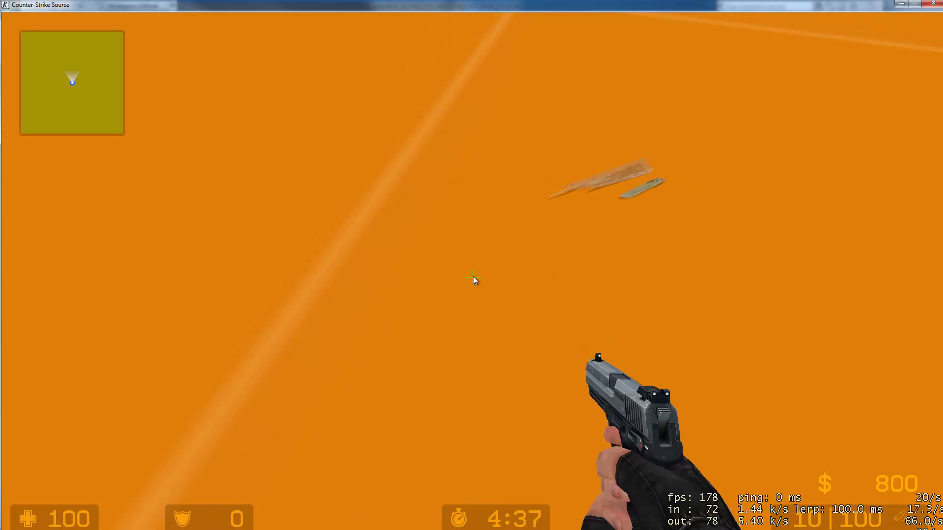
Quit Counter-Strike Source and return to 3ds Max
key("Escape")
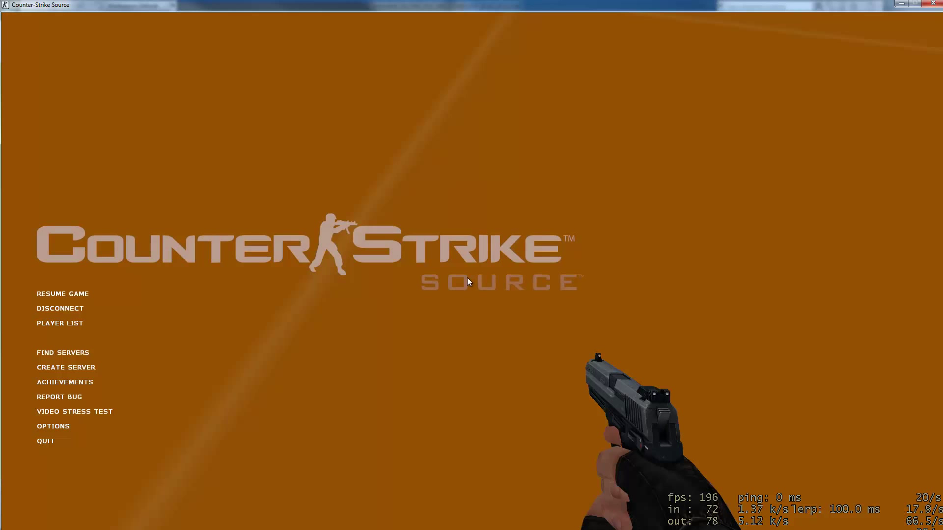
left_click(52, 442)
left_click(455, 291)
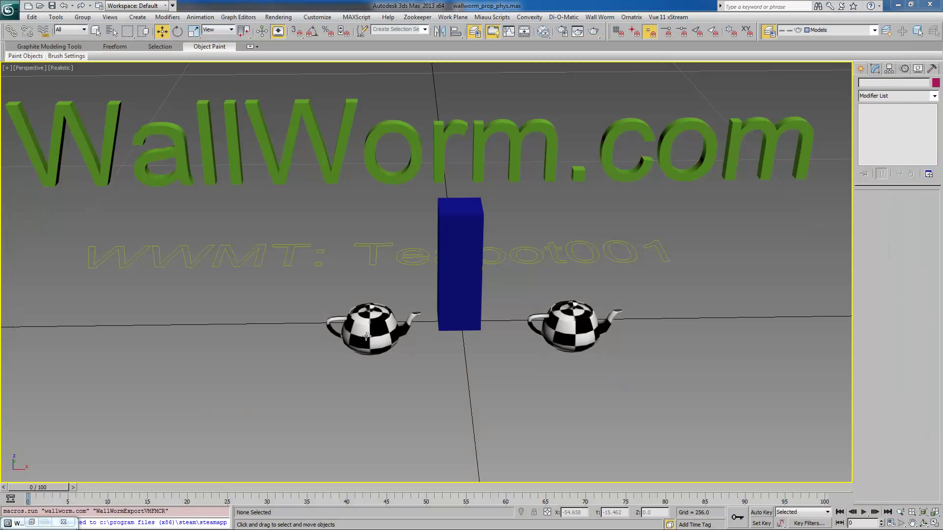
Open Wall Worm Model Tools for the Teapot001 helper and show its prop data and custom gibs settings
left_click(611, 16)
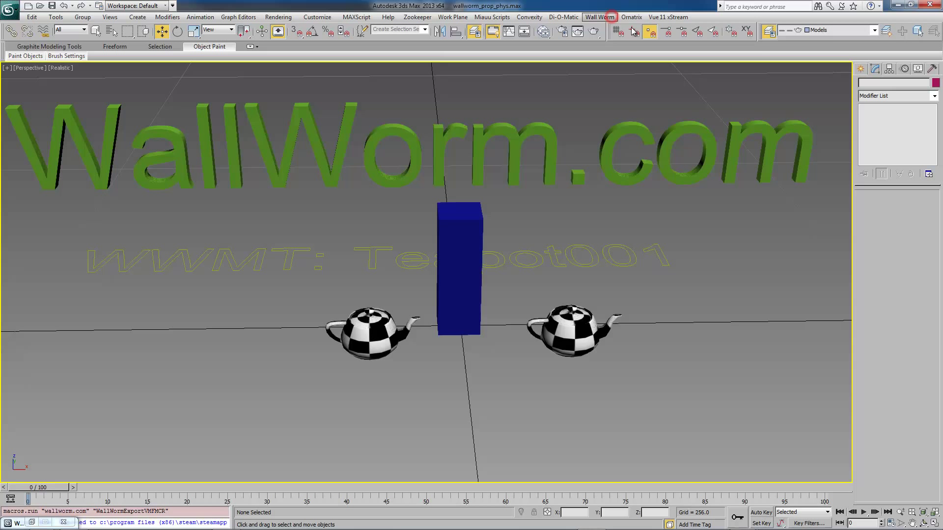
left_click(615, 38)
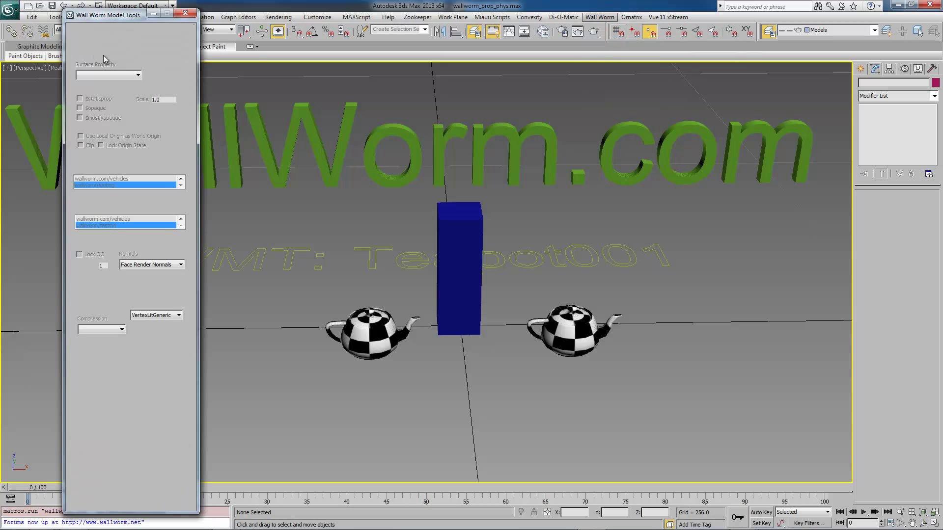
left_click(286, 266)
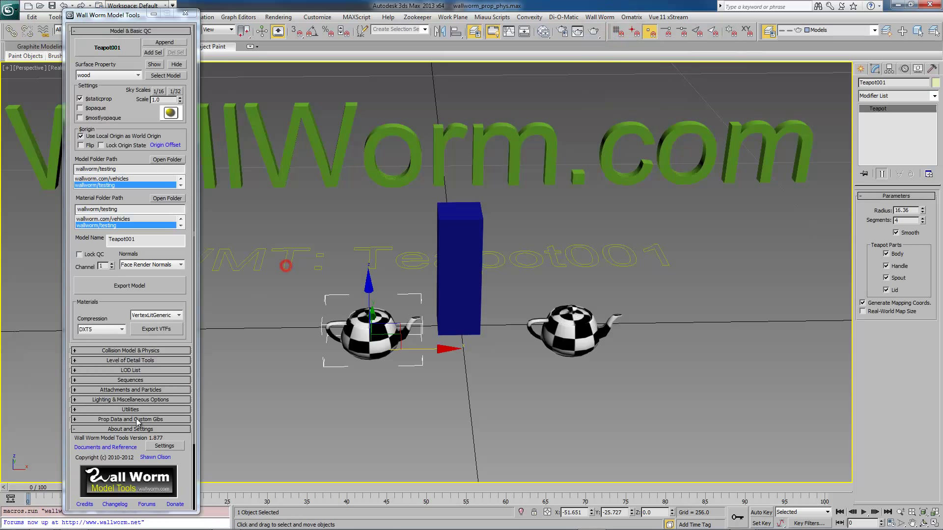
left_click(93, 420)
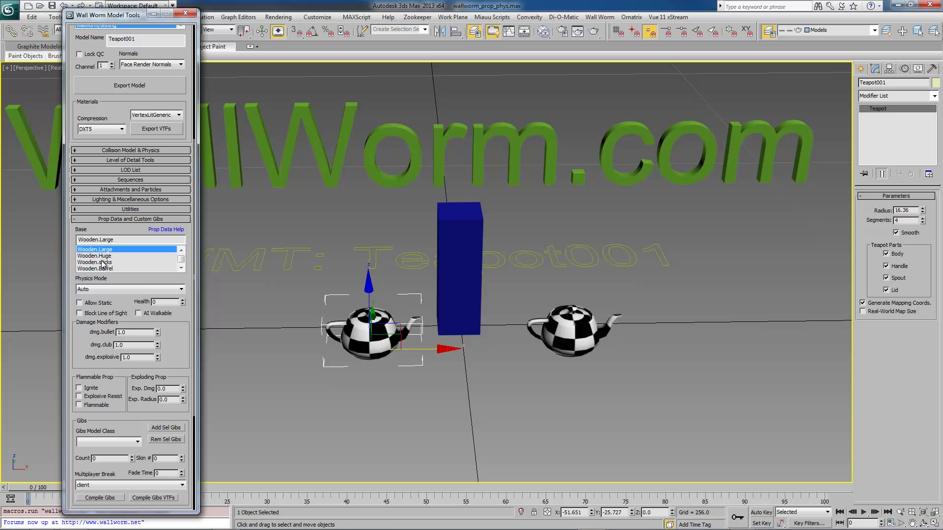
Browse the available base prop data types and look over the gibs model class options for Teapot001
left_click(181, 250)
left_click(181, 250)
left_click(181, 251)
left_click(181, 250)
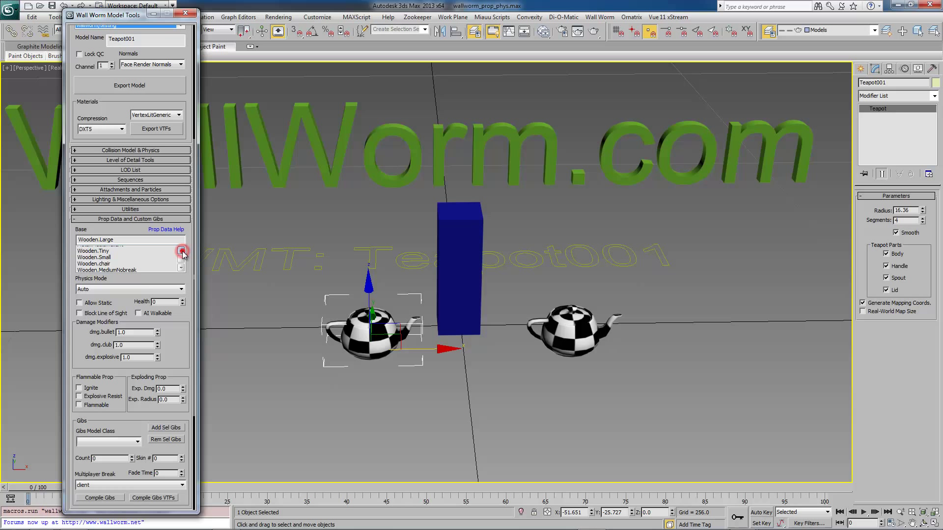
left_click(182, 250)
left_click(181, 251)
left_click(182, 250)
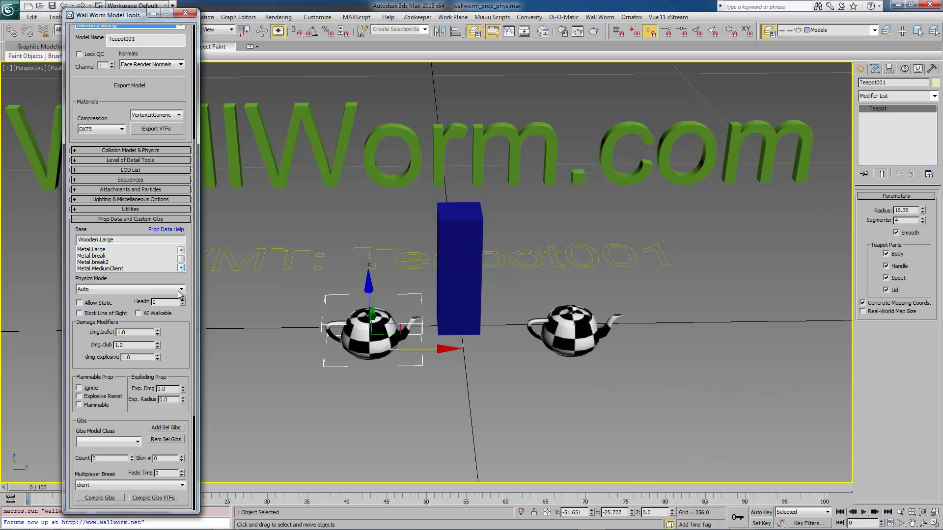
scroll(172, 279, "down", 5)
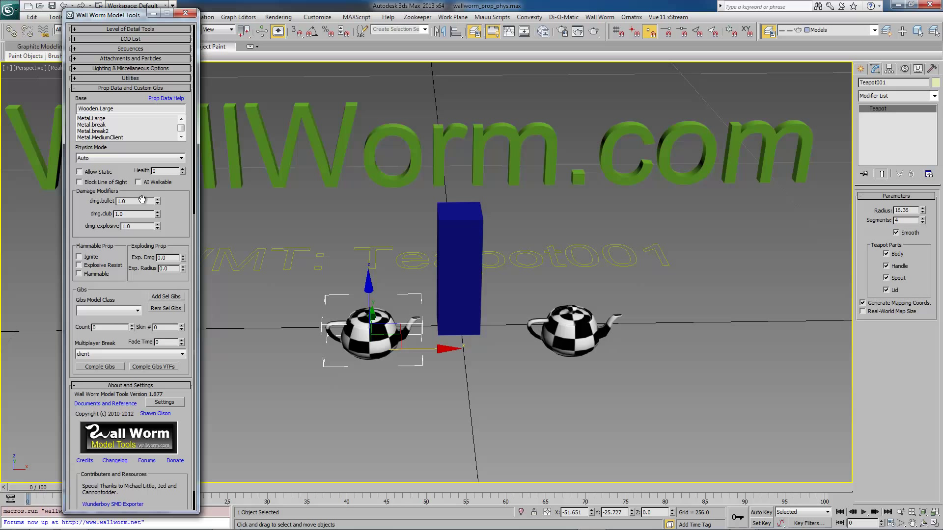
left_click(138, 311)
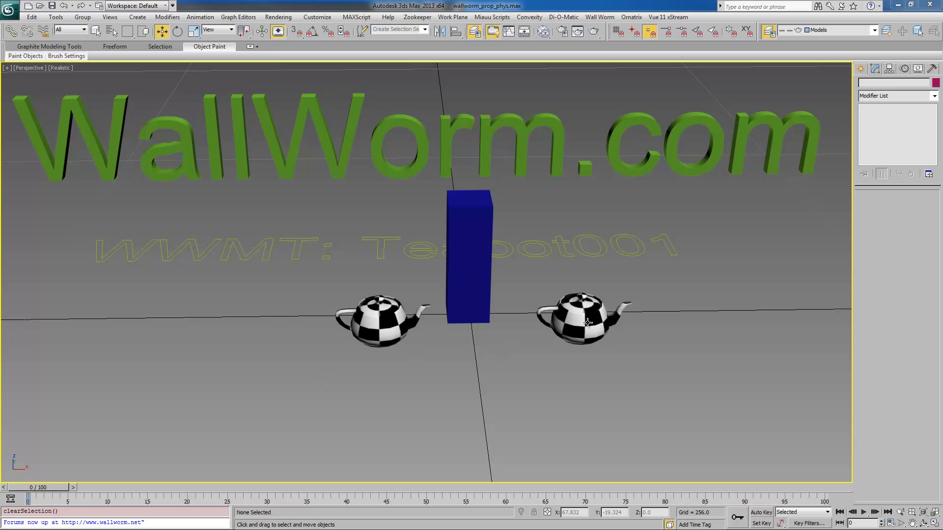
Apply a Shell modifier to the second teapot, Teapot002
scroll(583, 324, "up", 8)
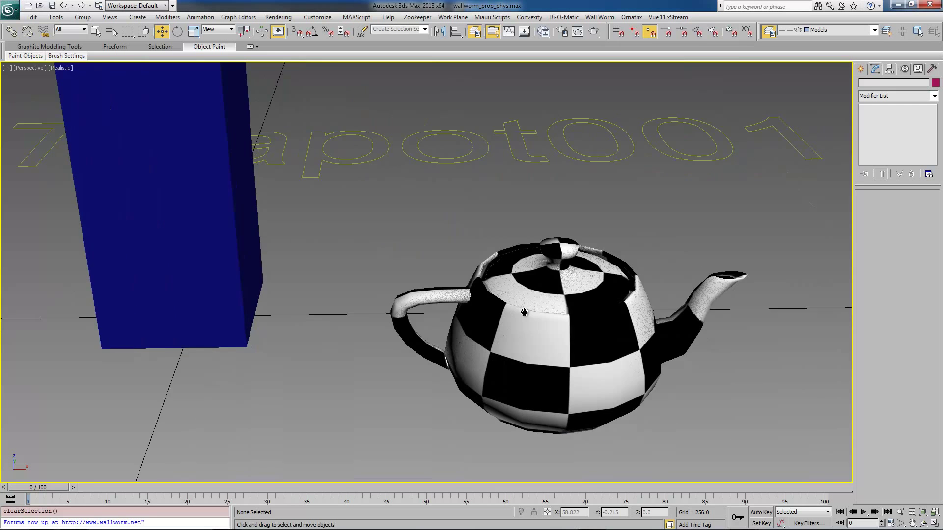
middle_click_drag(583, 324, 450, 300)
middle_click_drag(536, 286, 396, 311)
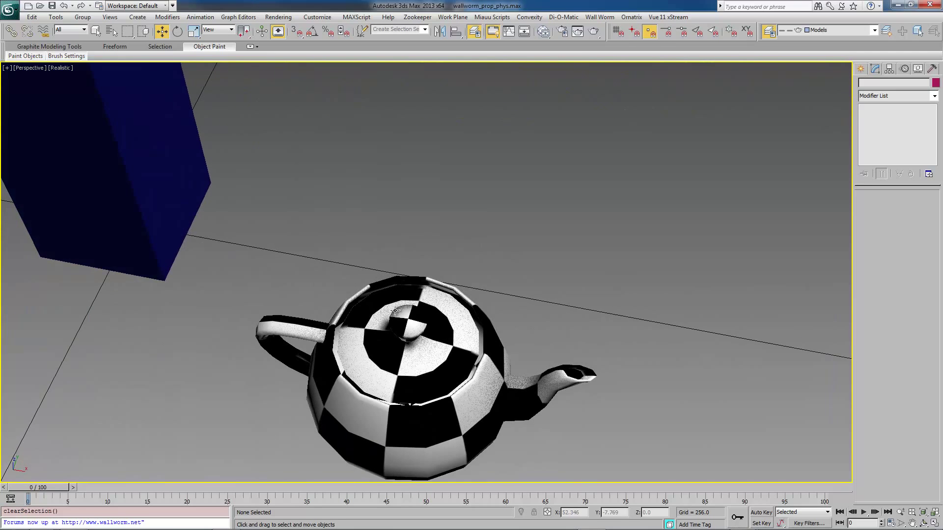
middle_click_drag(338, 347, 457, 294, "alt")
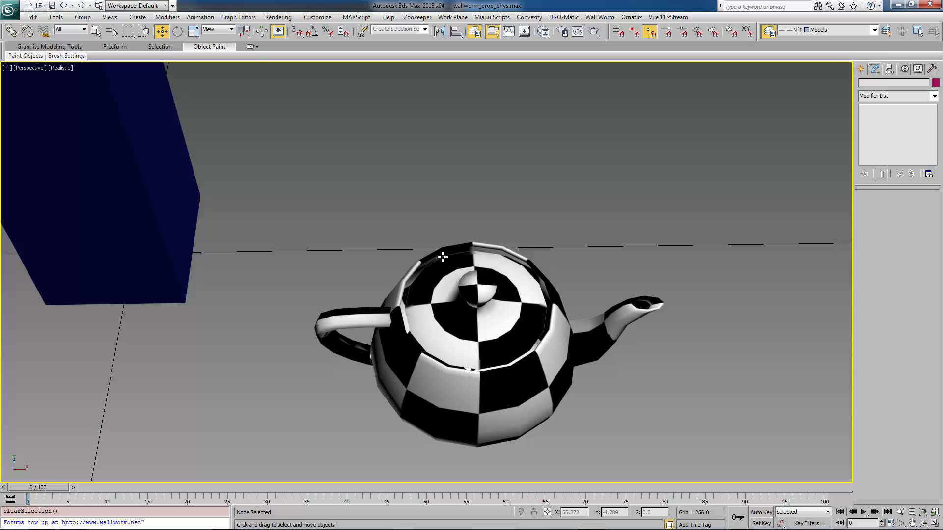
middle_click_drag(448, 290, 466, 313, "alt")
scroll(464, 295, "down", 3)
scroll(465, 313, "up", 3)
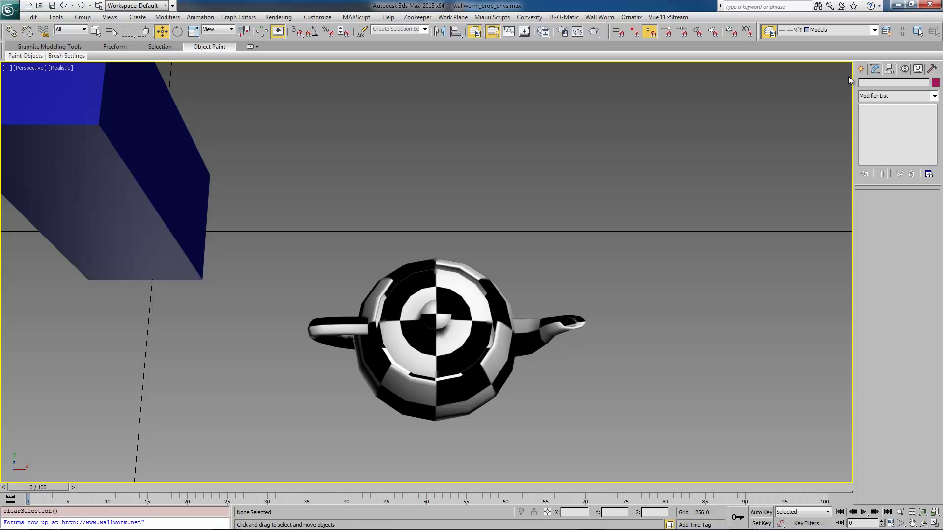
left_click(484, 305)
left_click(934, 95)
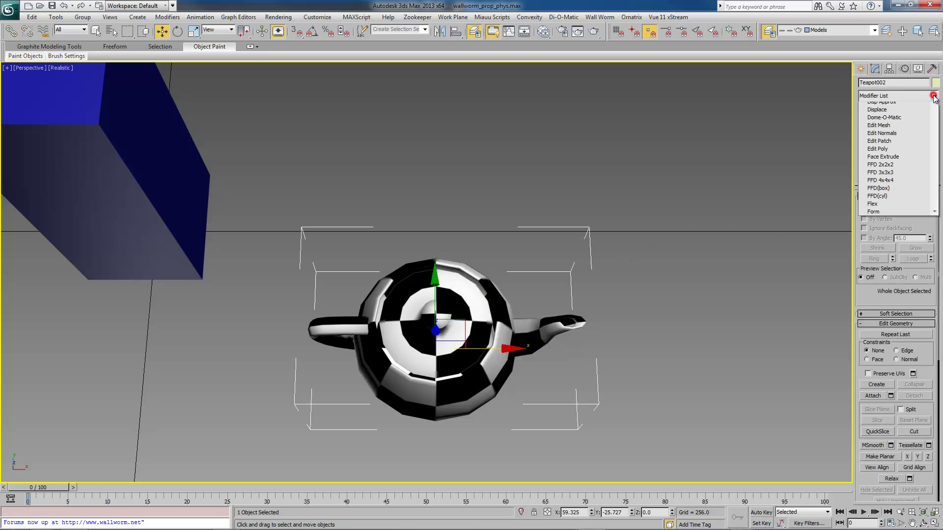
left_click_drag(939, 118, 936, 327)
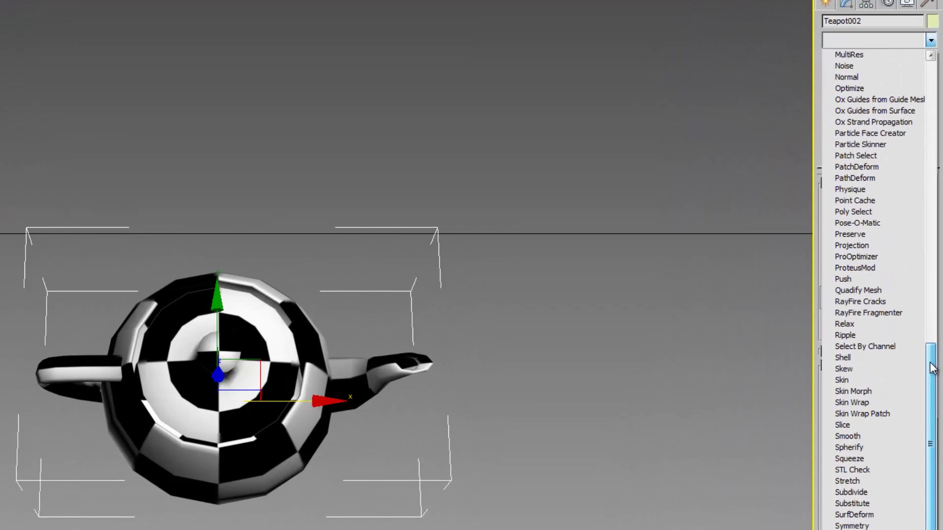
left_click(876, 356)
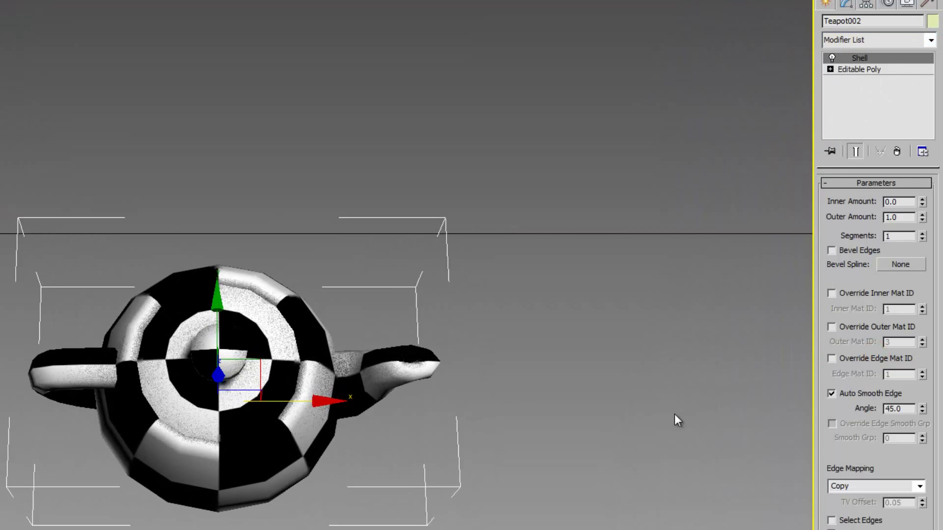
Set the Shell's outer amount to 0 and its inner amount to 1, and inspect the teapot's rim and spout
right_click(922, 218)
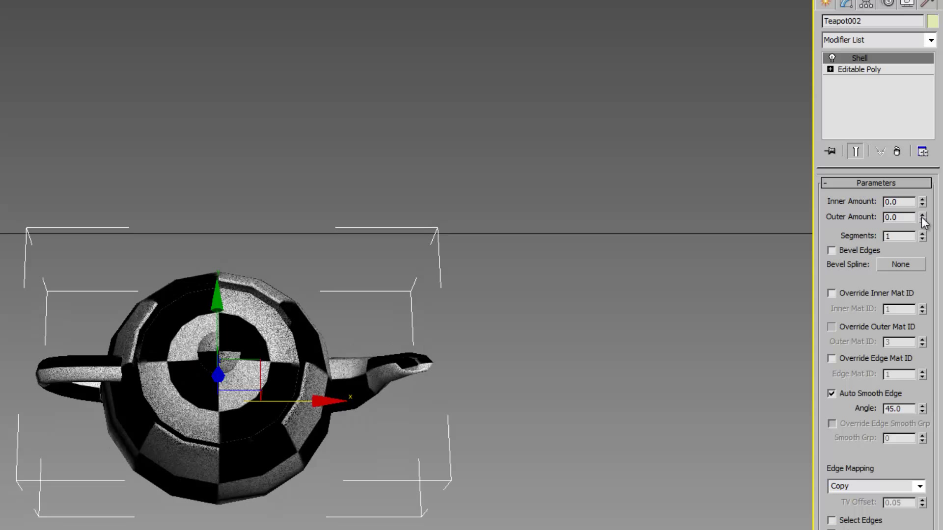
double_click(901, 202)
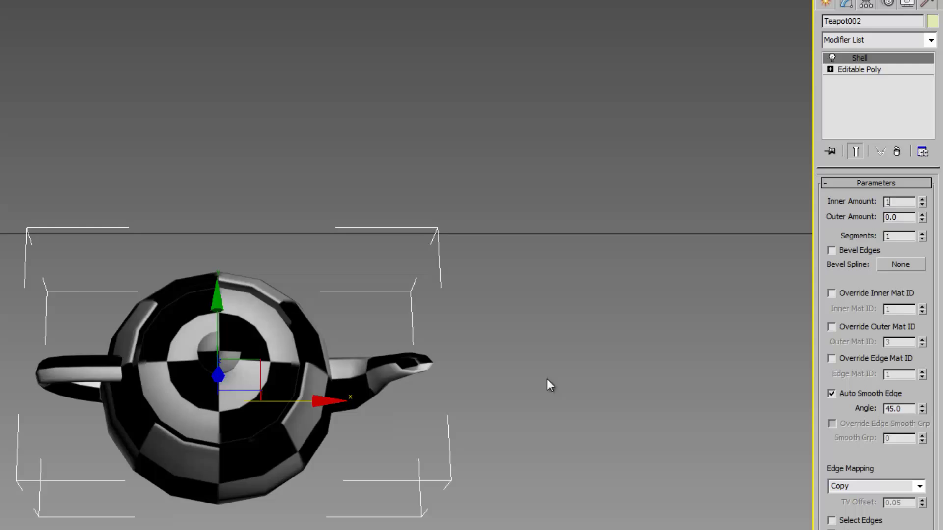
type("1")
key("Return")
scroll(350, 358, "up", 5)
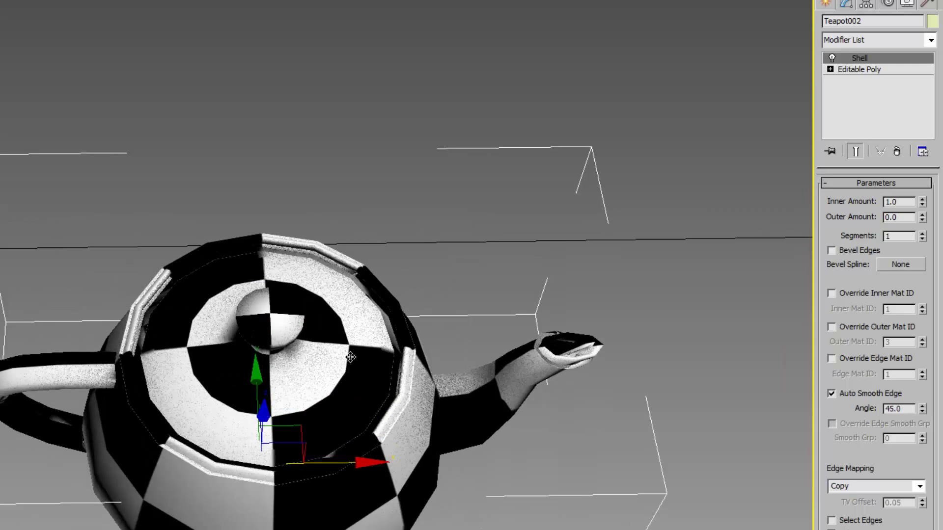
scroll(350, 358, "up", 5)
scroll(373, 352, "down", 4)
middle_click_drag(375, 362, 322, 322, "alt")
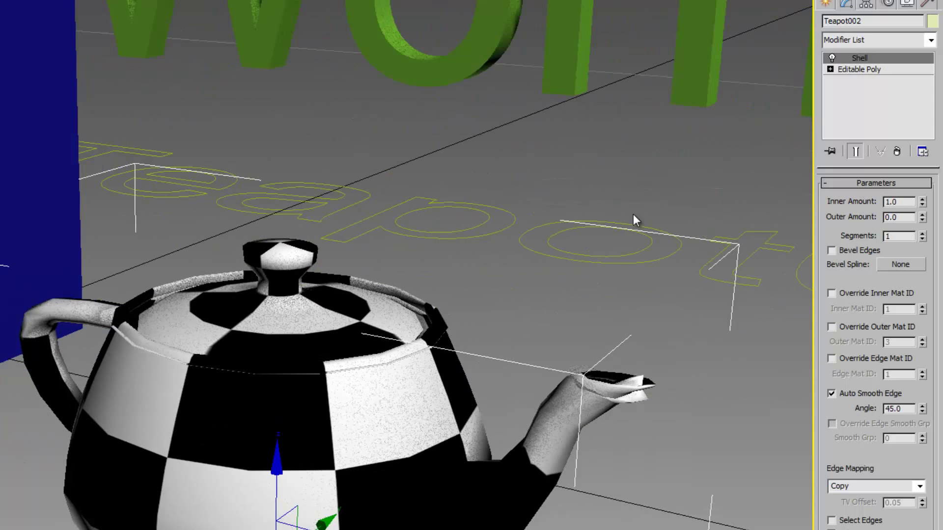
Reduce the Shell's inner amount to 0.5 and check the teapot's thickness around the lid and spout
left_click_drag(901, 202, 865, 202)
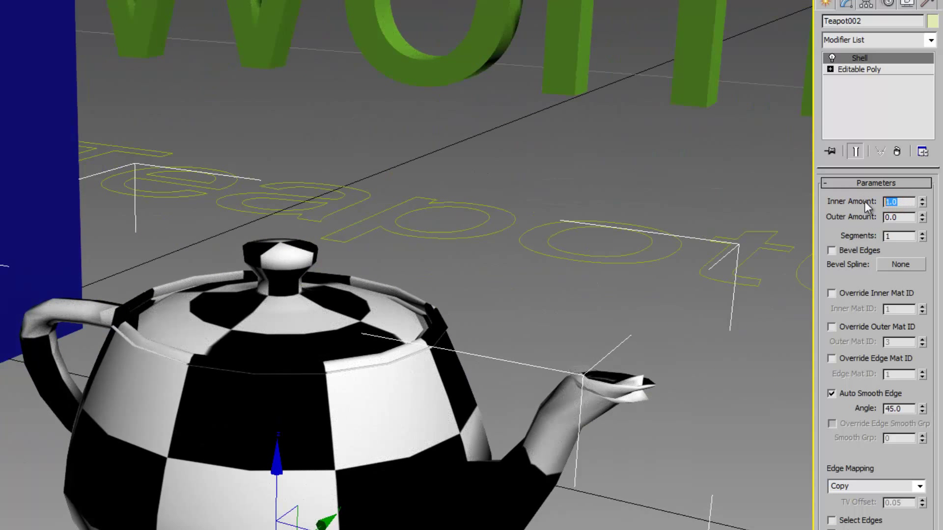
type("0.5")
key("Tab")
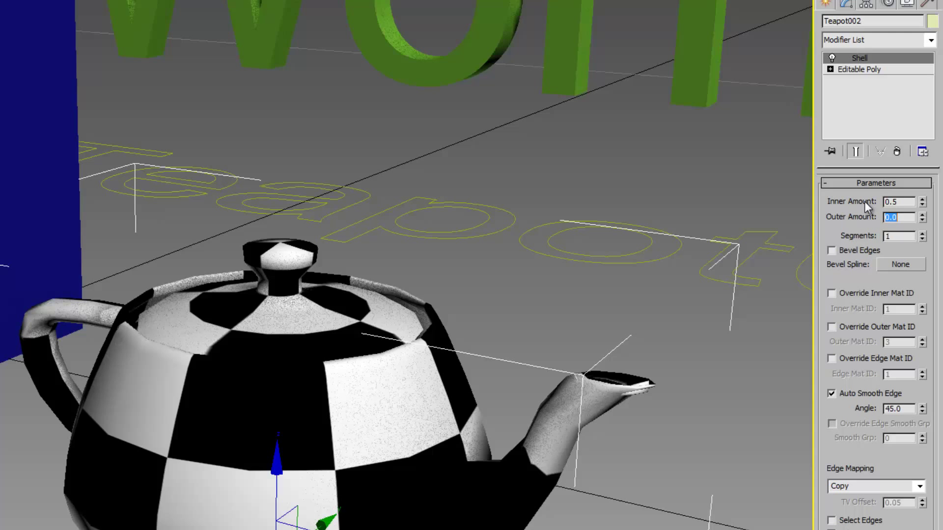
middle_click_drag(436, 364, 457, 373, "alt")
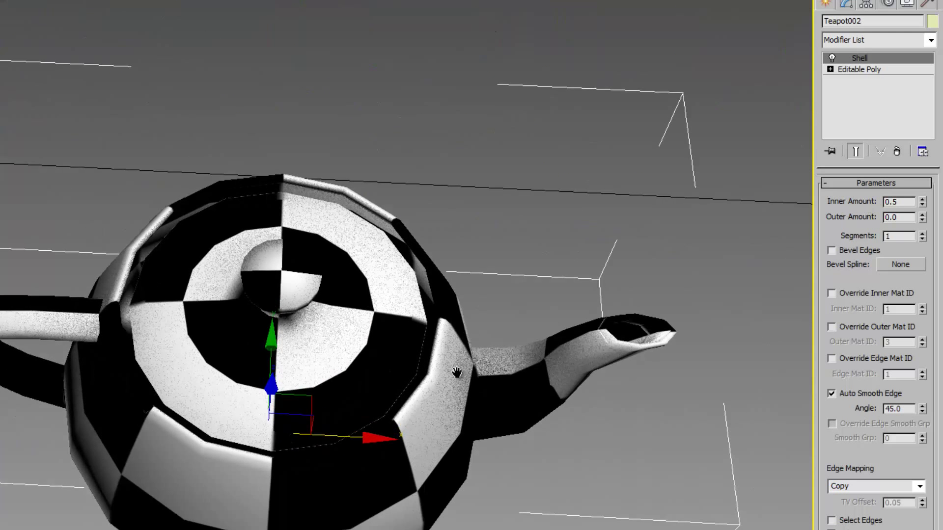
left_click(678, 485)
middle_click_drag(606, 467, 604, 422)
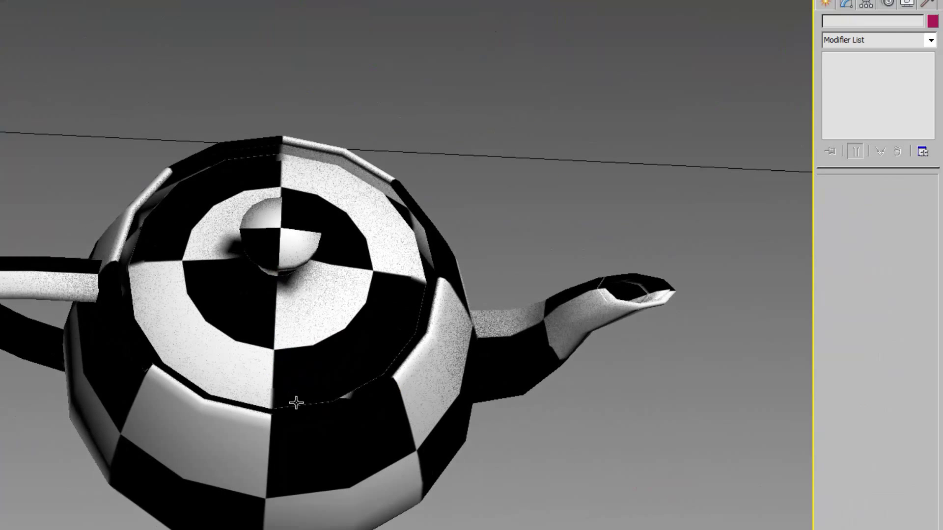
left_click(322, 330)
middle_click_drag(400, 343, 380, 280)
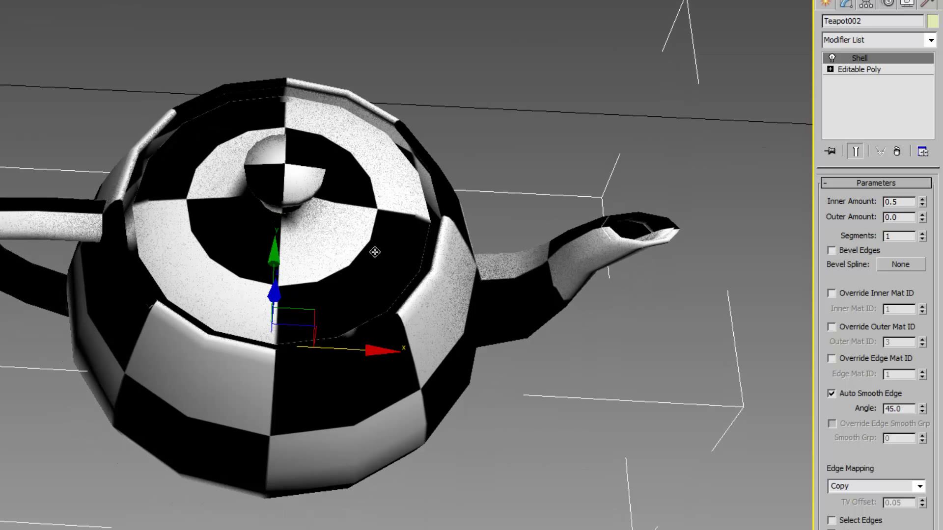
middle_click_drag(365, 214, 361, 242)
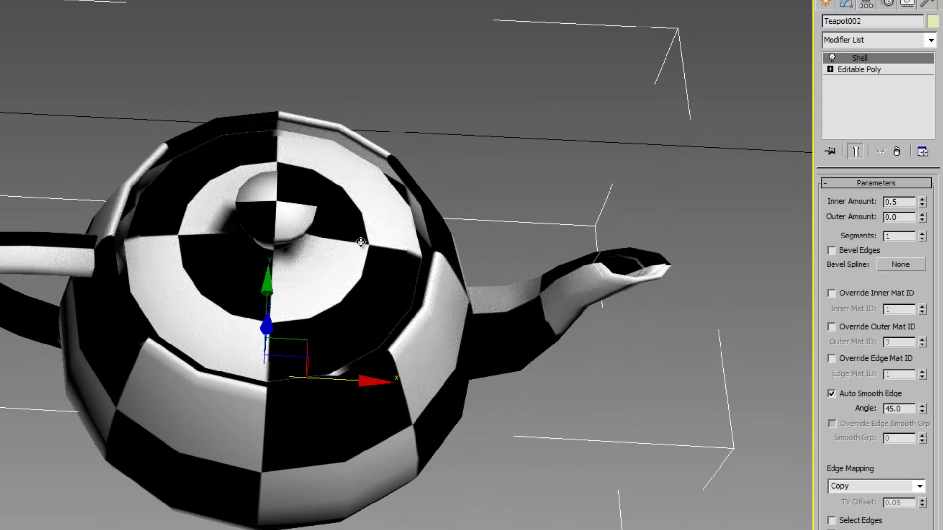
Clone the shelled Teapot002 in place as an independent copy
scroll(361, 242, "down", 3)
right_click(363, 255)
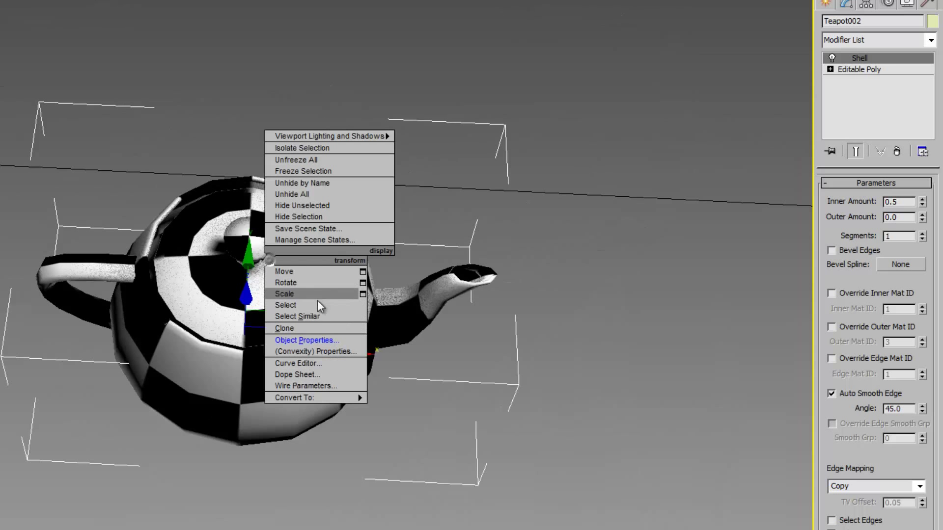
left_click(309, 330)
left_click(222, 252)
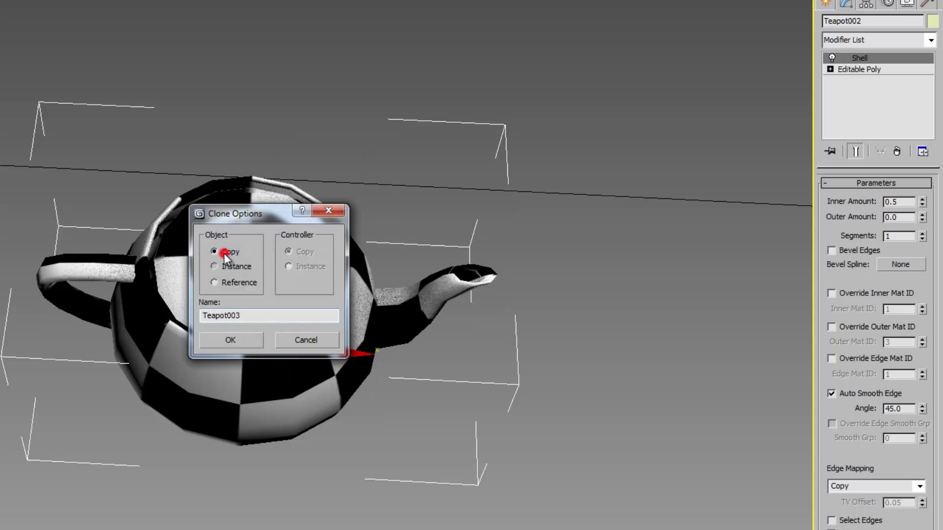
left_click(239, 339)
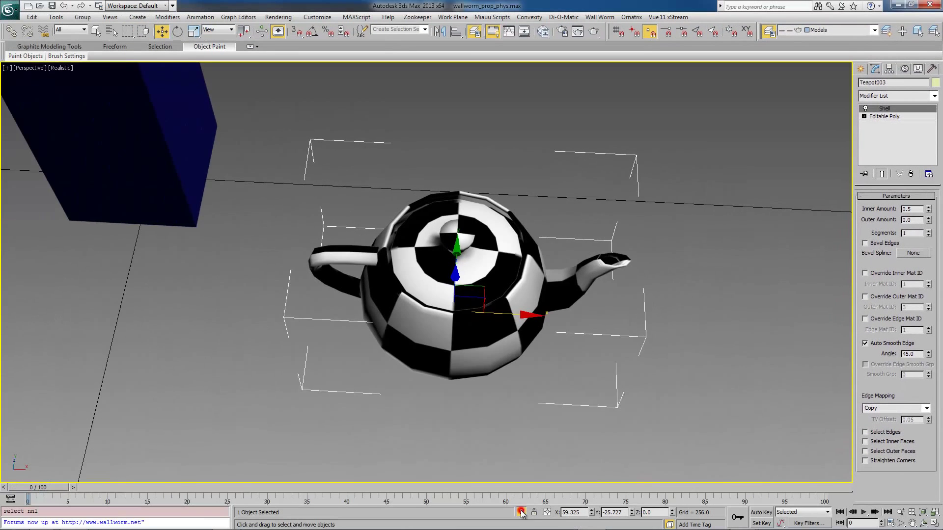
Isolate the teapot copy and convert it to an editable poly
left_click(522, 513)
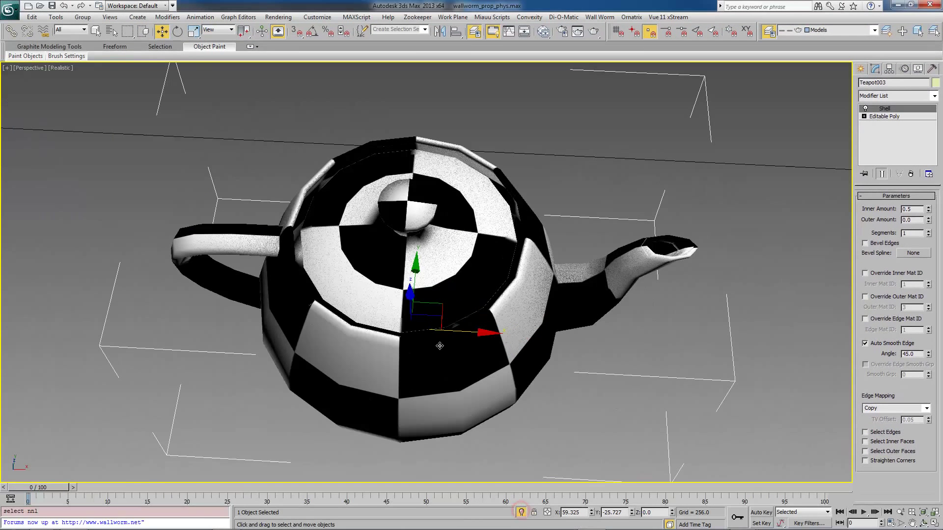
middle_click_drag(448, 339, 446, 327, "alt")
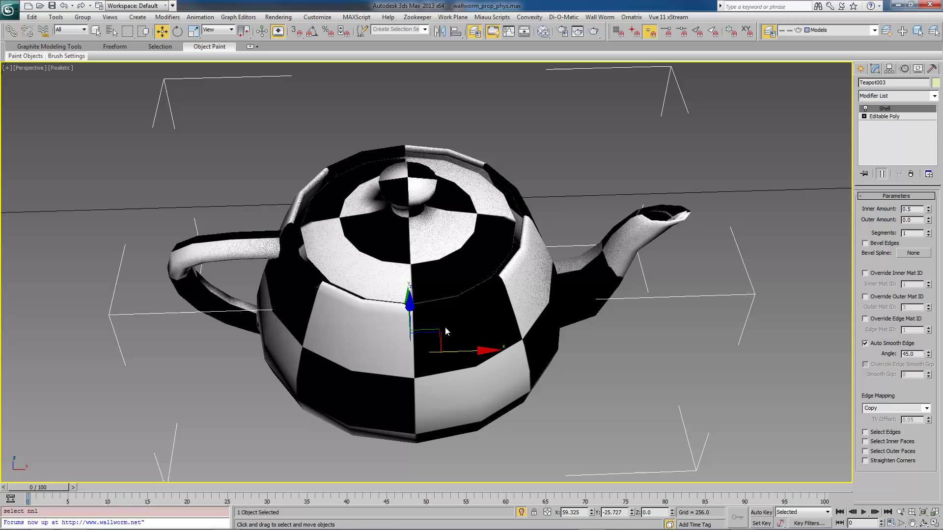
right_click(445, 328)
mouse_move(483, 424)
left_click(564, 431)
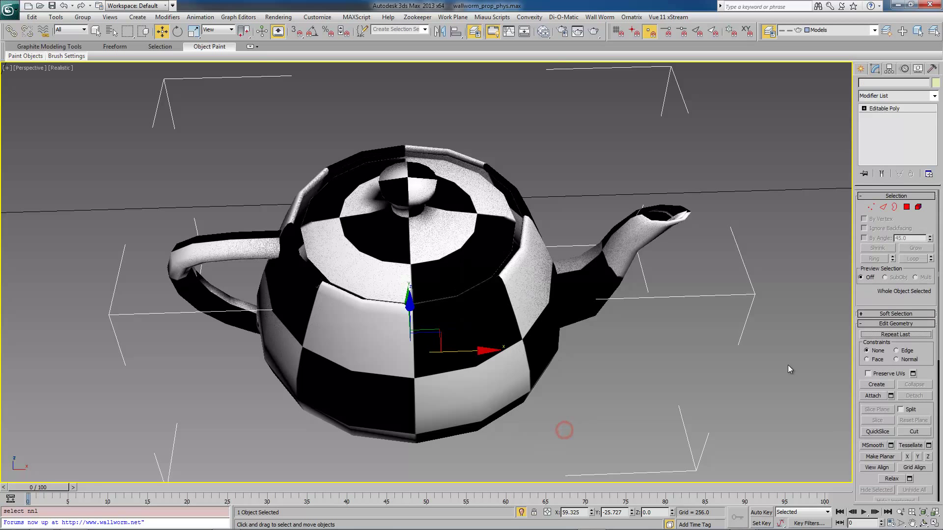
Select the lid element of the teapot copy and detach it as a separate object
left_click(918, 207)
left_click(441, 265)
mouse_move(440, 264)
middle_mouse_down("alt")
mouse_move(476, 242)
mouse_move(457, 271)
middle_mouse_up("alt")
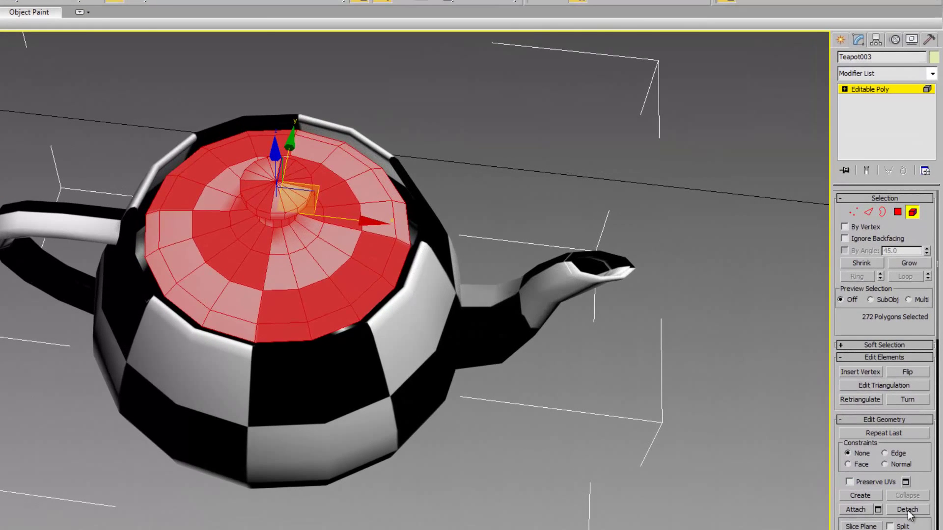
left_click(915, 445)
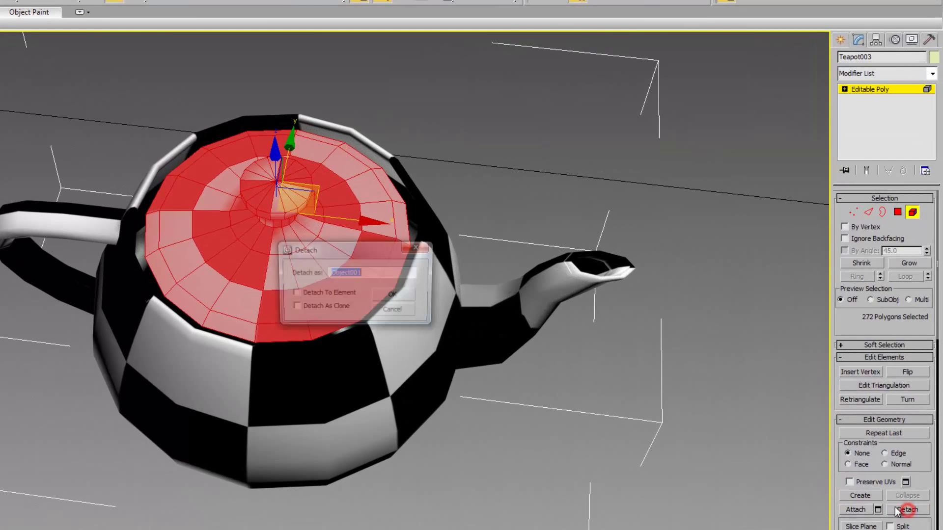
left_click(391, 295)
Detach the body element and the spout element of the teapot copy as two separate objects
left_click(399, 315)
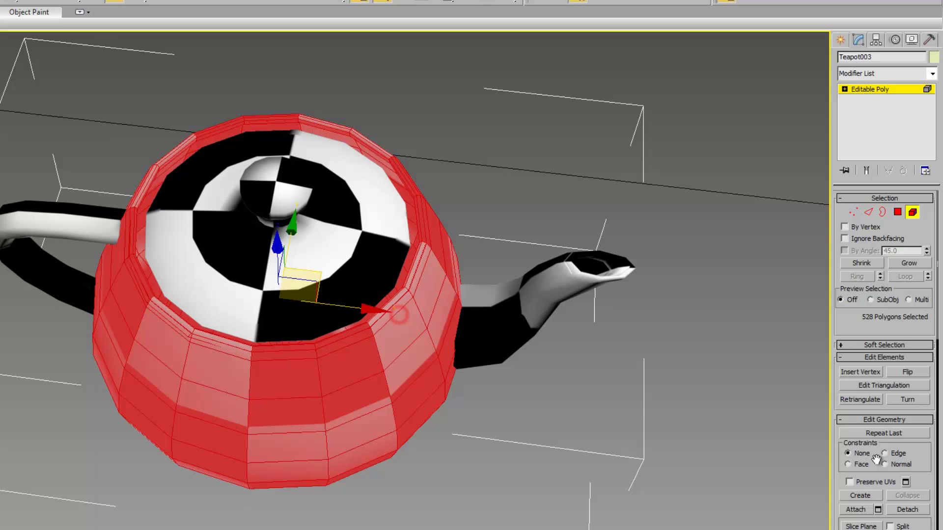
left_click(908, 509)
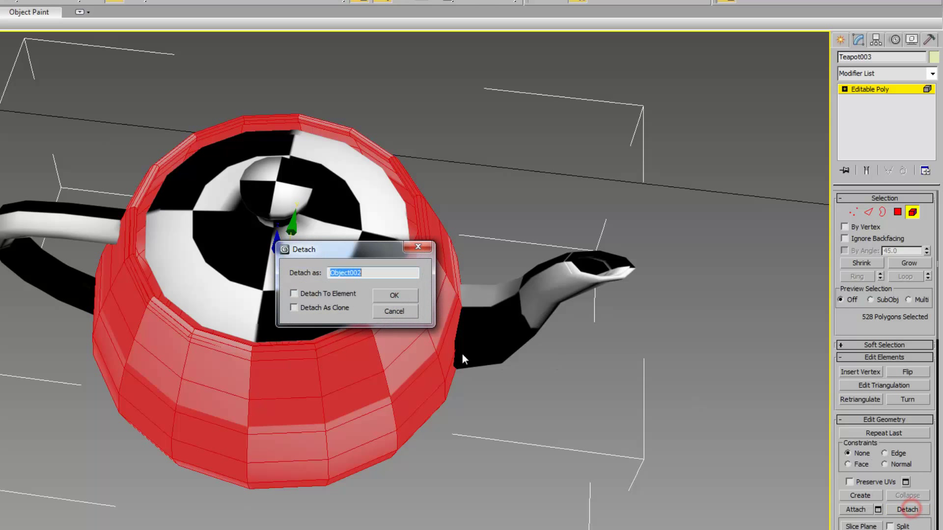
left_click(394, 295)
left_click(499, 316)
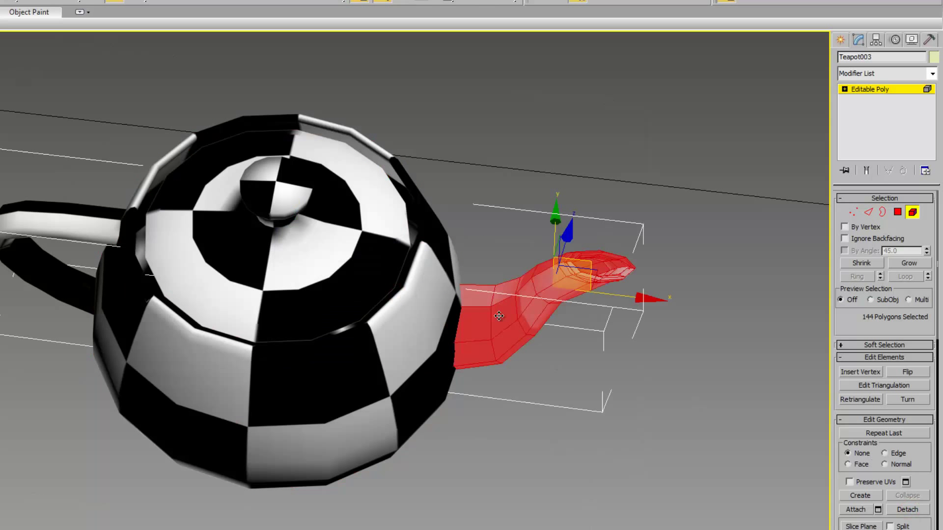
left_click(907, 509)
left_click(393, 295)
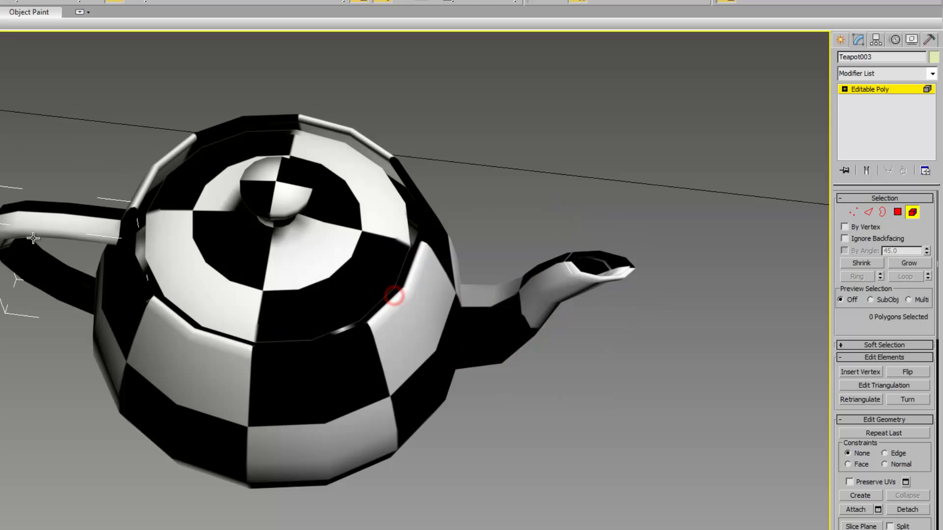
Detach the handle element of the teapot copy as its own object and leave element editing
left_click(39, 210)
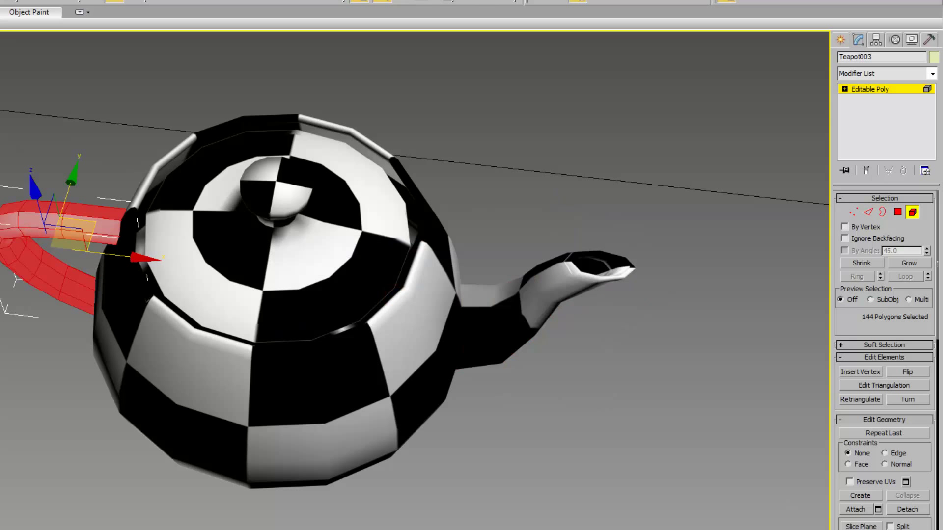
left_click(906, 511)
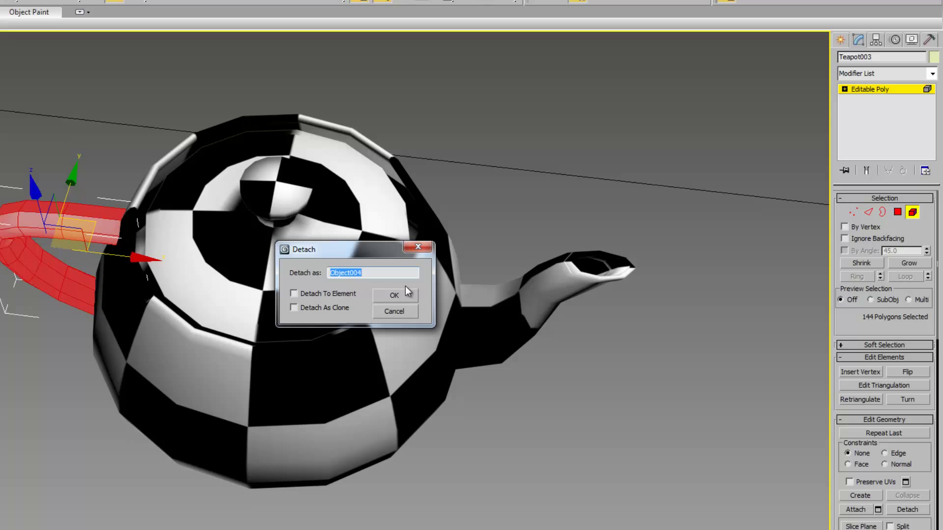
left_click(392, 295)
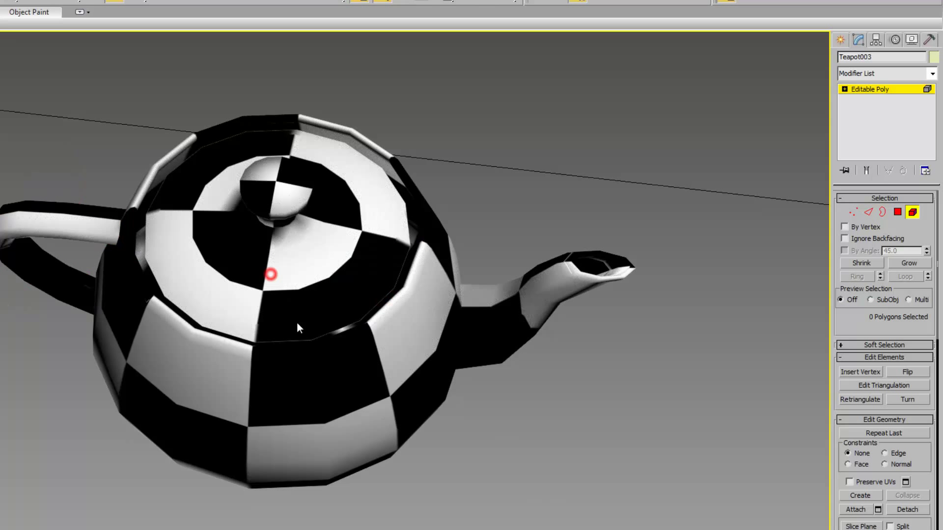
left_click(913, 214)
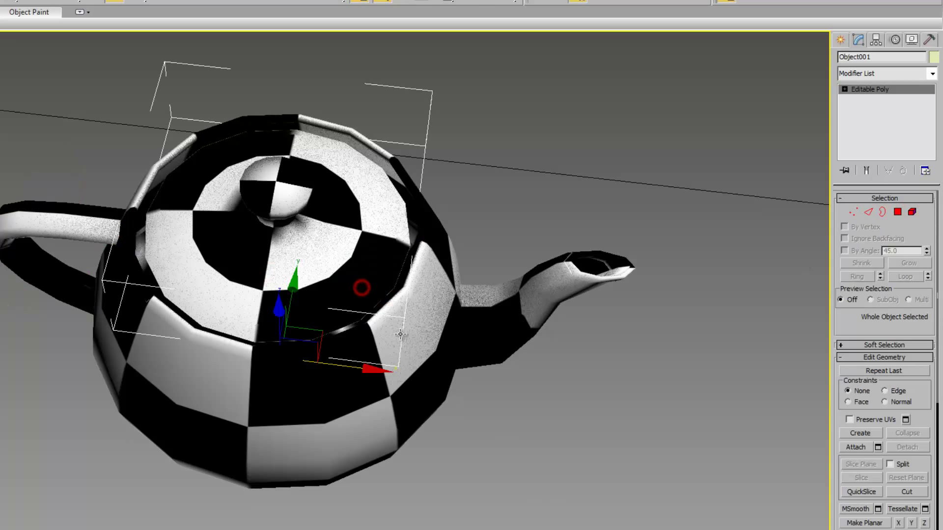
Select all the detached teapot pieces and store them as a named selection set called gibs
left_click(90, 227)
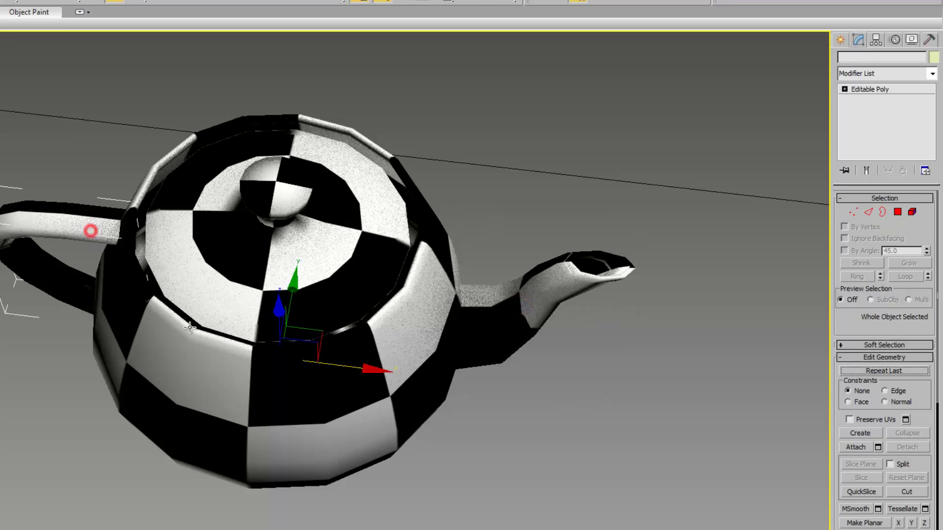
scroll(378, 255, "down", 2)
left_click_drag(84, 84, 577, 408)
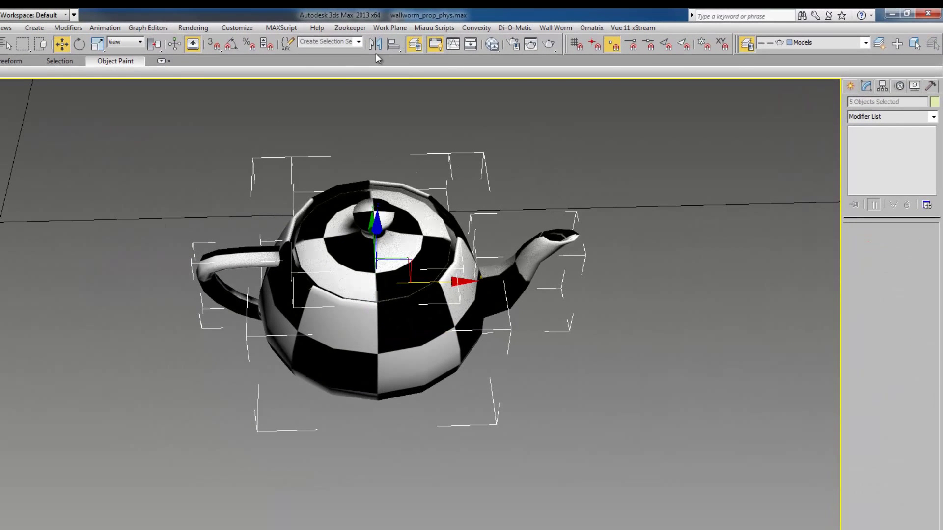
left_click(313, 40)
left_click(218, 112)
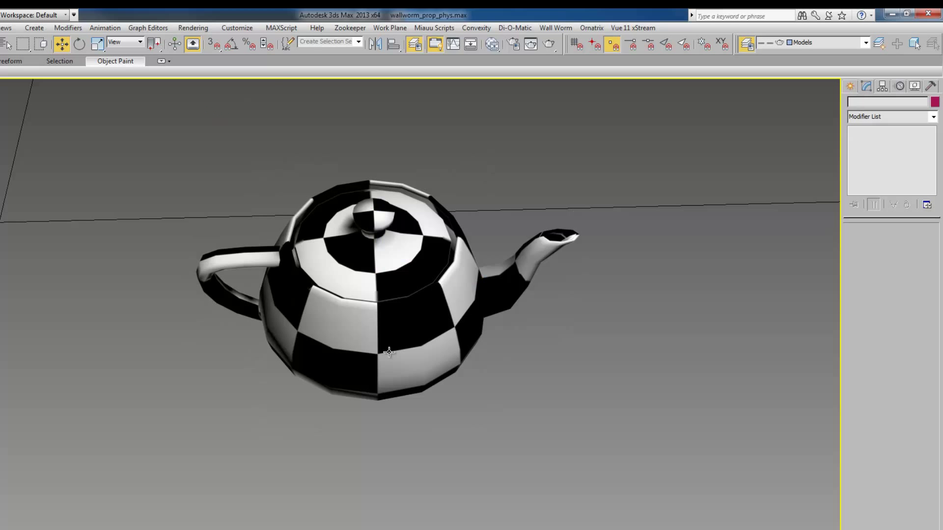
Leave isolation, open Wall Worm Model Tools and pick Teapot002 as the model from the object list
middle_click_drag(423, 393, 405, 431, "alt")
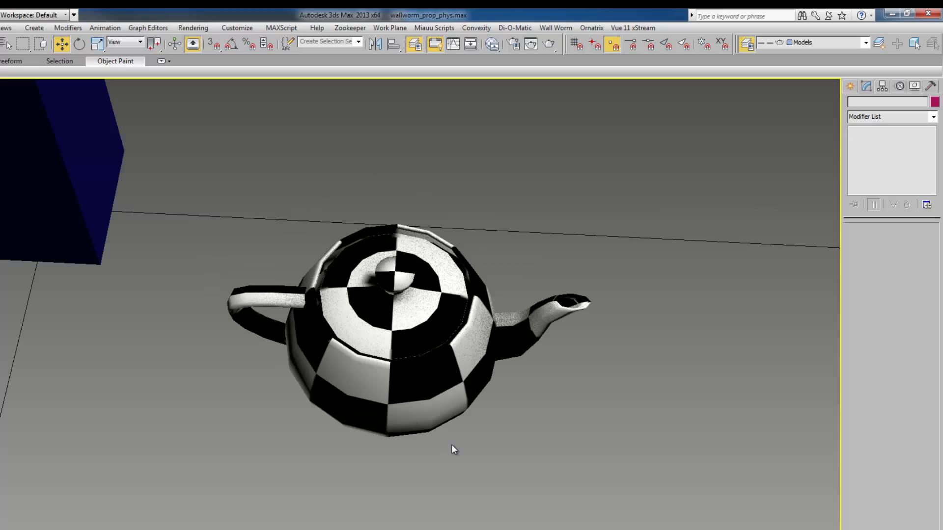
left_click(403, 382)
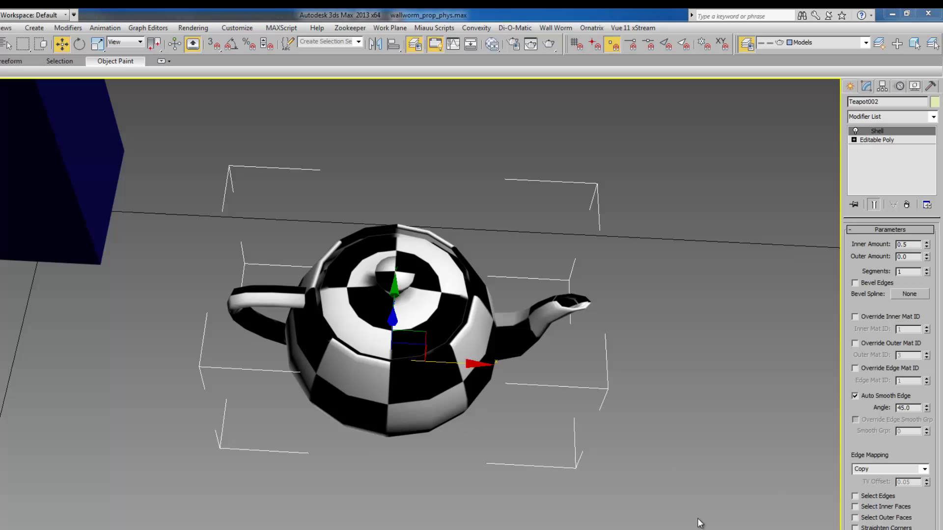
left_click(673, 505)
left_click(555, 28)
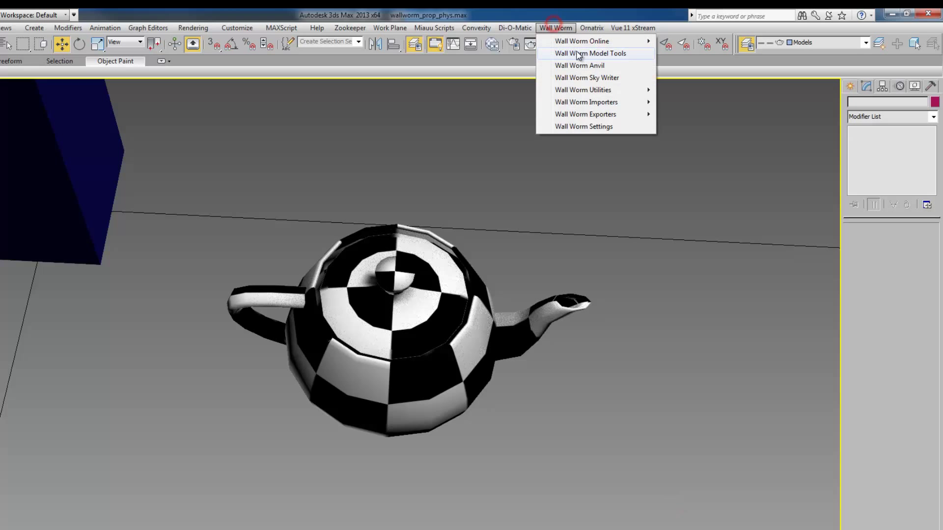
left_click(573, 52)
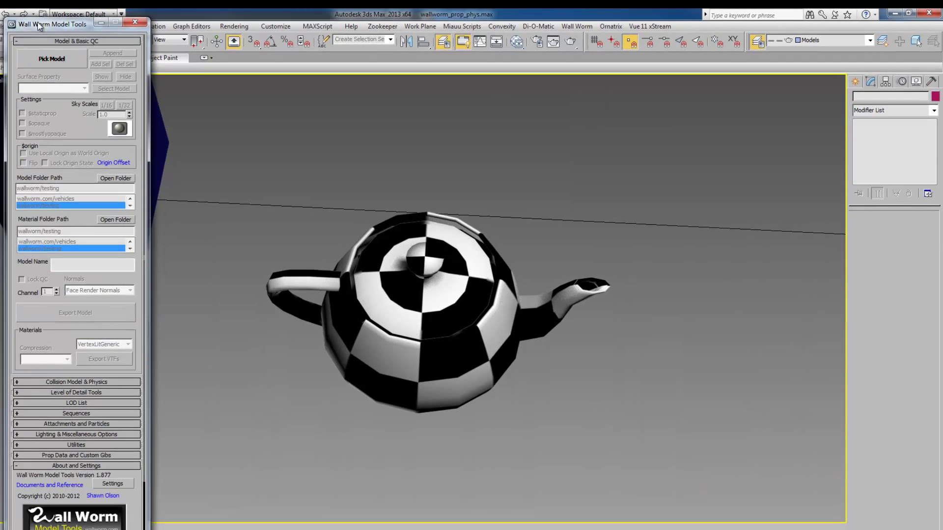
left_click_drag(37, 23, 63, 138)
left_click(76, 170)
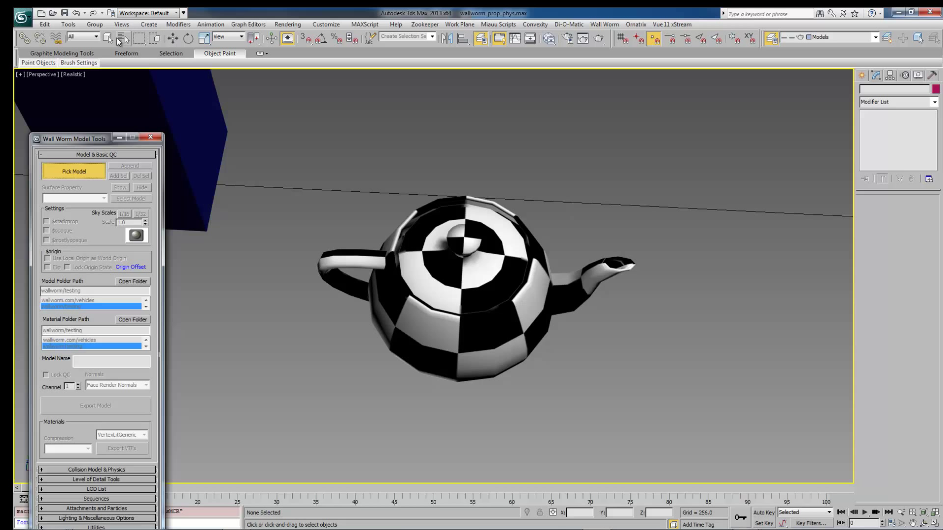
left_click(120, 37)
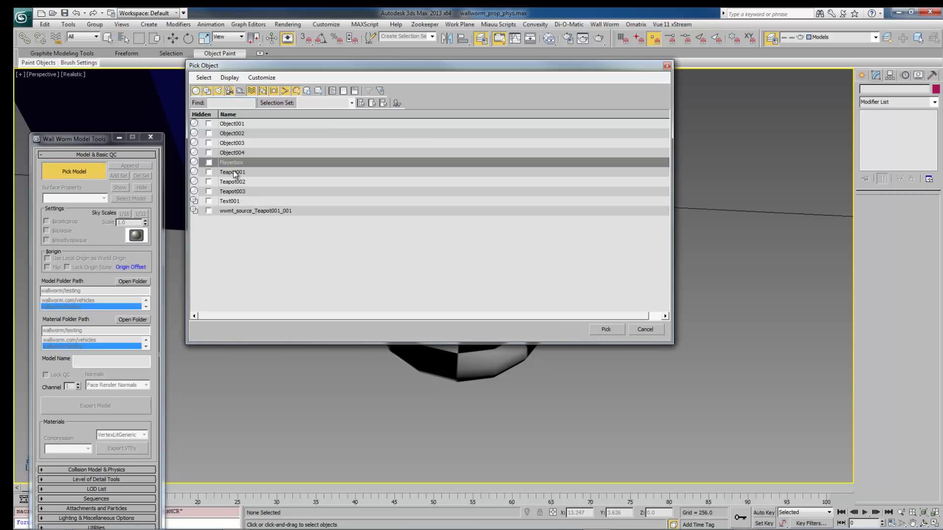
double_click(233, 183)
Set the surface property of Teapot002 to pottery
left_click(104, 198)
left_click_drag(101, 233, 107, 322)
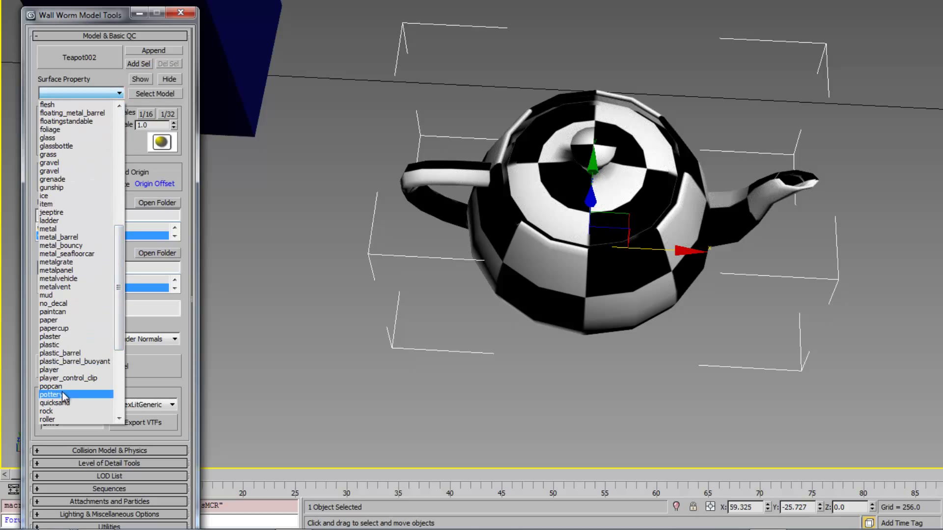
left_click(63, 396)
In the prop data and custom gibs settings, use the Pottery.Medium base and set the gibs model class to CustomGibs
left_click_drag(96, 17, 94, 0)
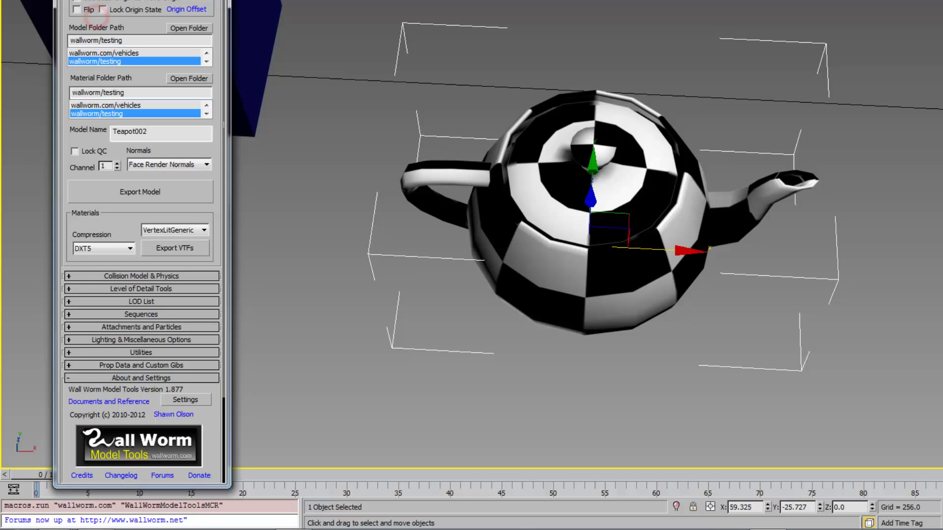
scroll(125, 238, "down", 3)
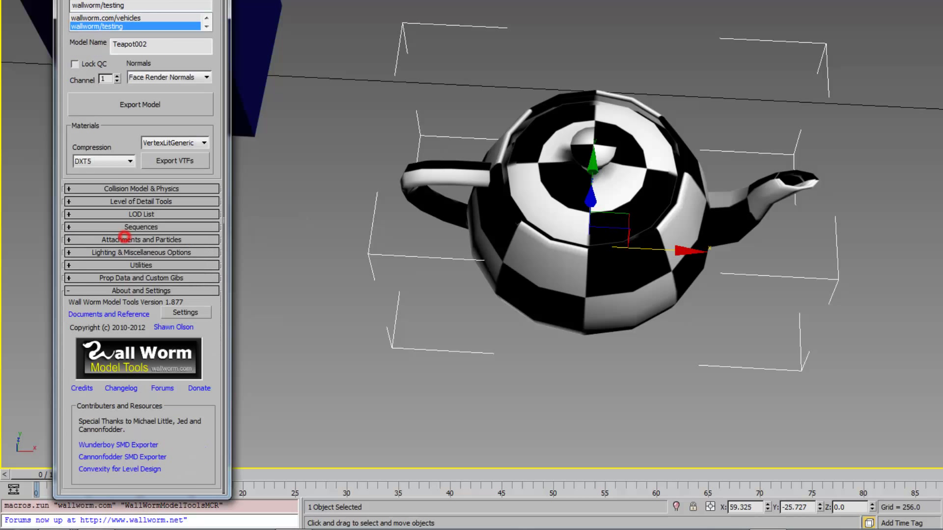
left_click(89, 280)
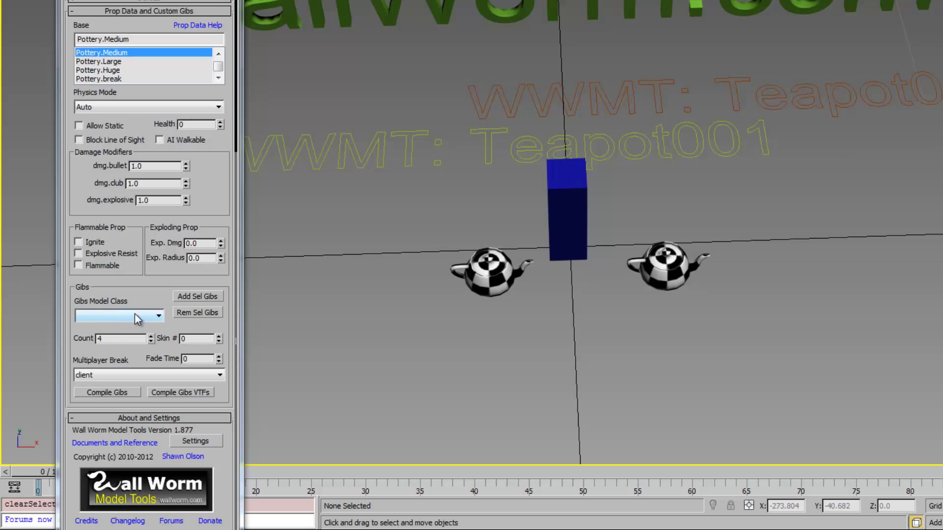
left_click(159, 316)
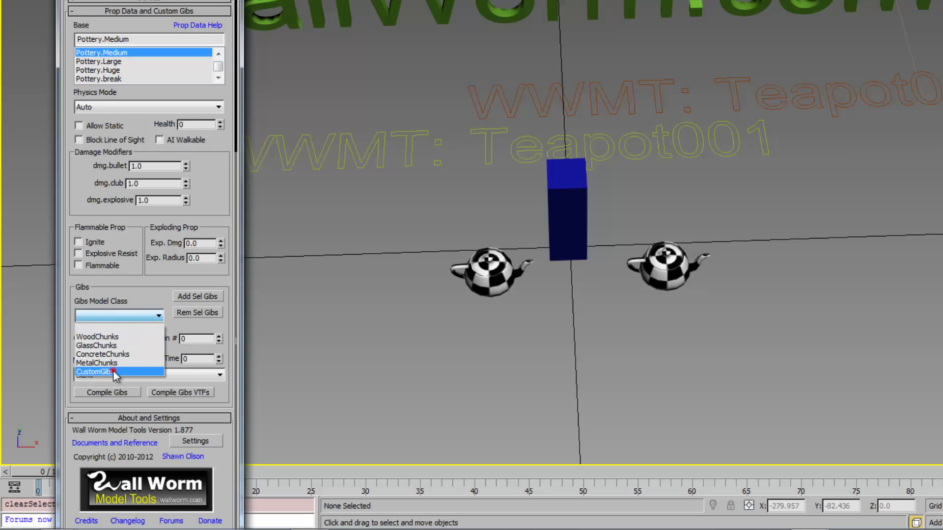
left_click(113, 372)
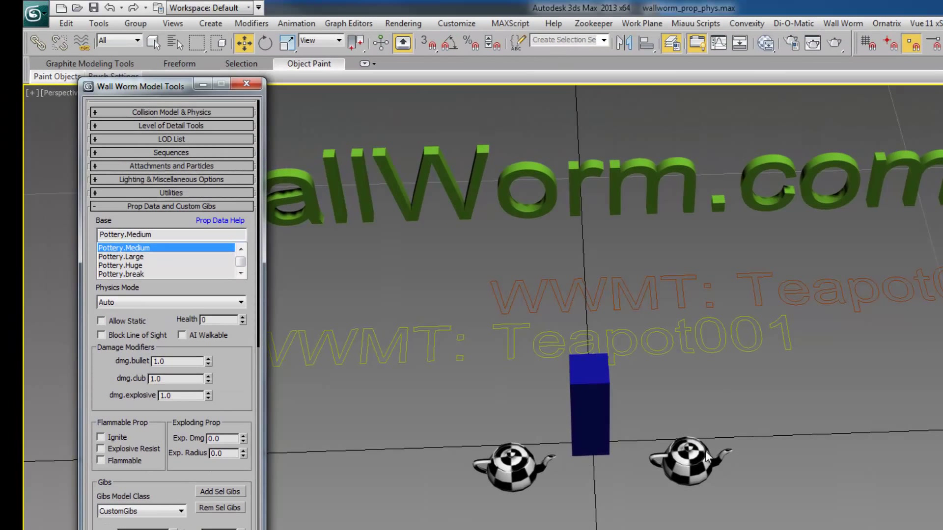
Select the gibs selection set and apply Reset XForm to all of its pieces
left_click(604, 40)
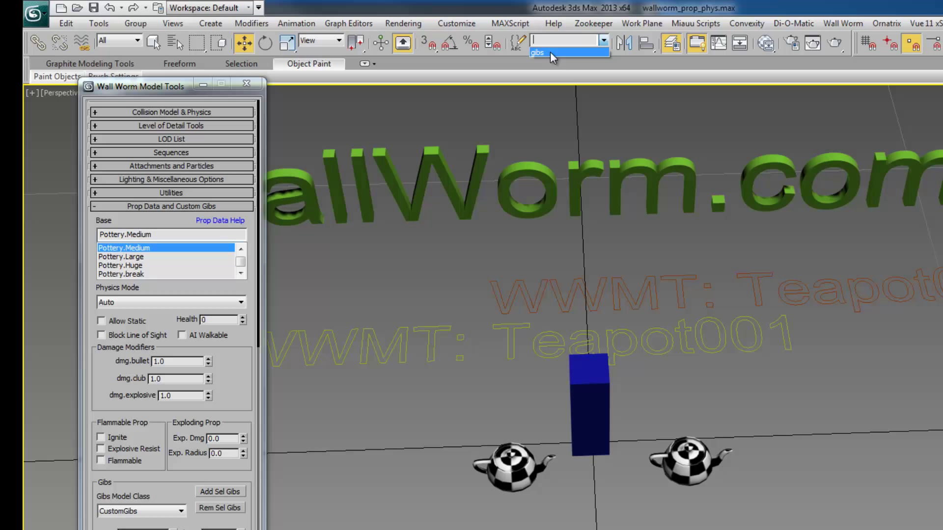
left_click(552, 55)
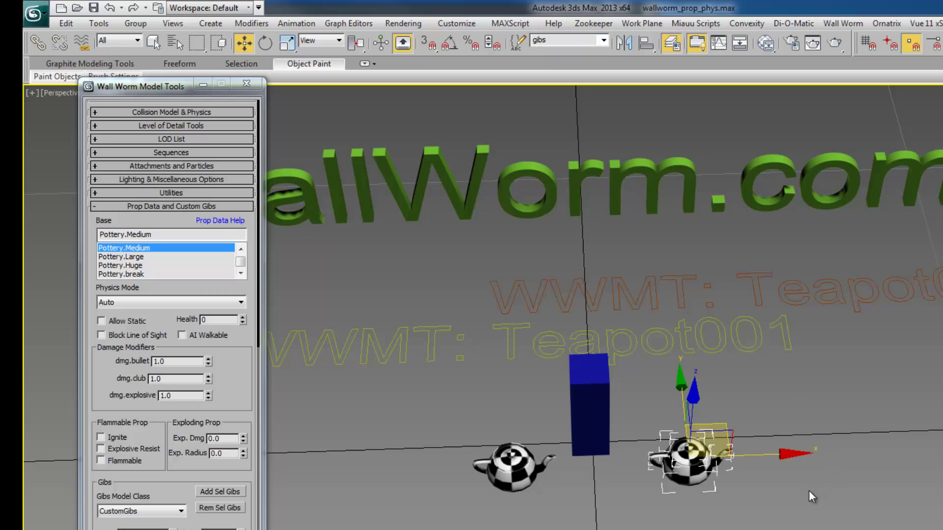
middle_click_drag(806, 499, 812, 484)
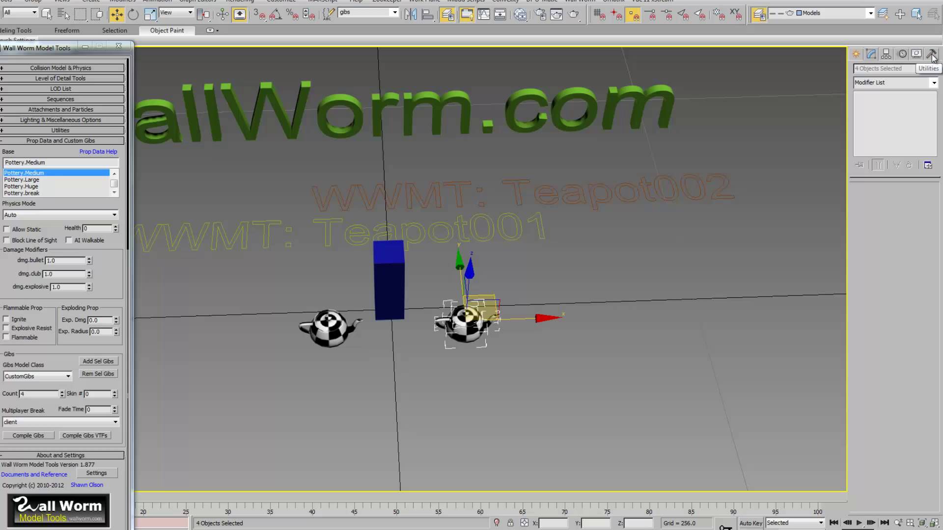
left_click(932, 55)
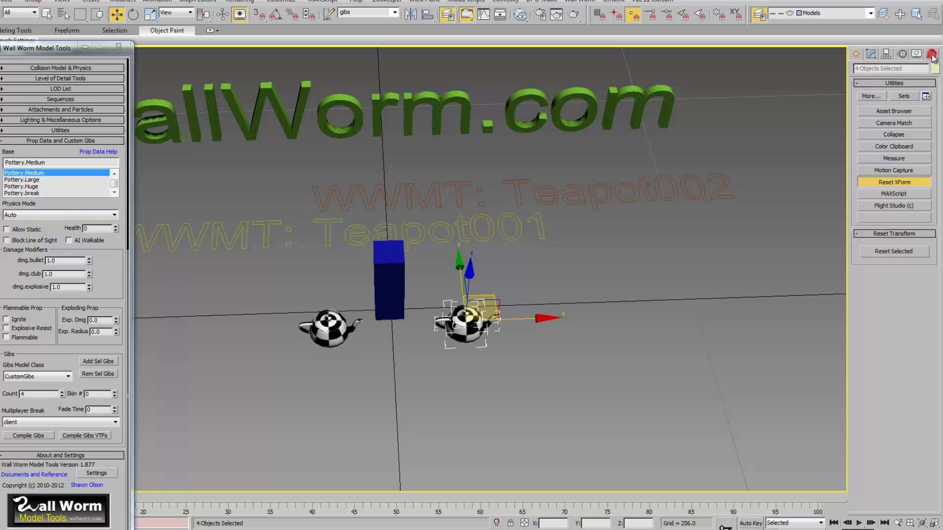
left_click(891, 252)
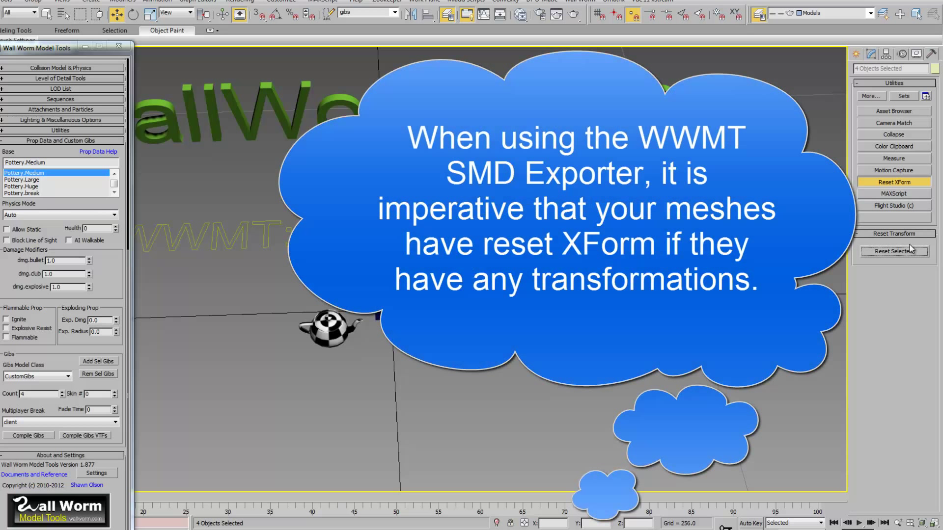
Inspect the lid piece's modifier stack after the transform reset and clear the selection
left_click(461, 324)
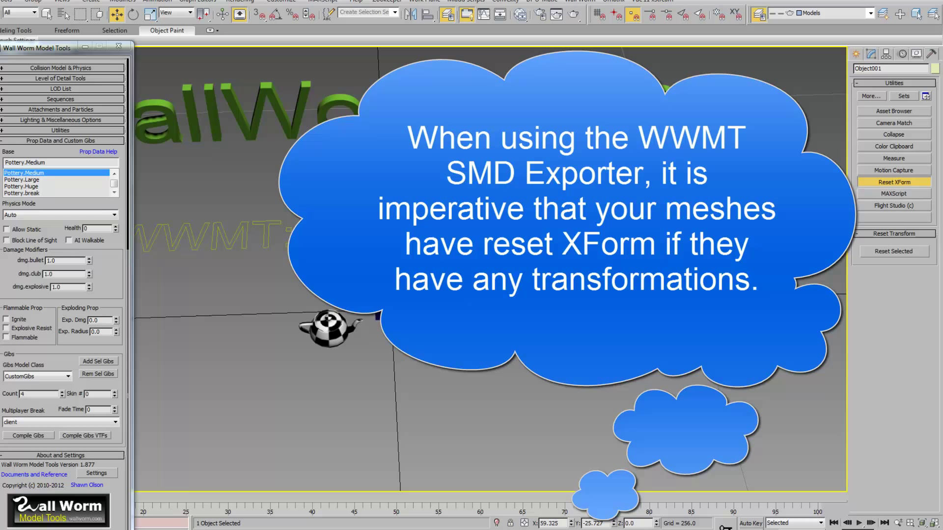
left_click(856, 55)
left_click(541, 379)
left_click(436, 294)
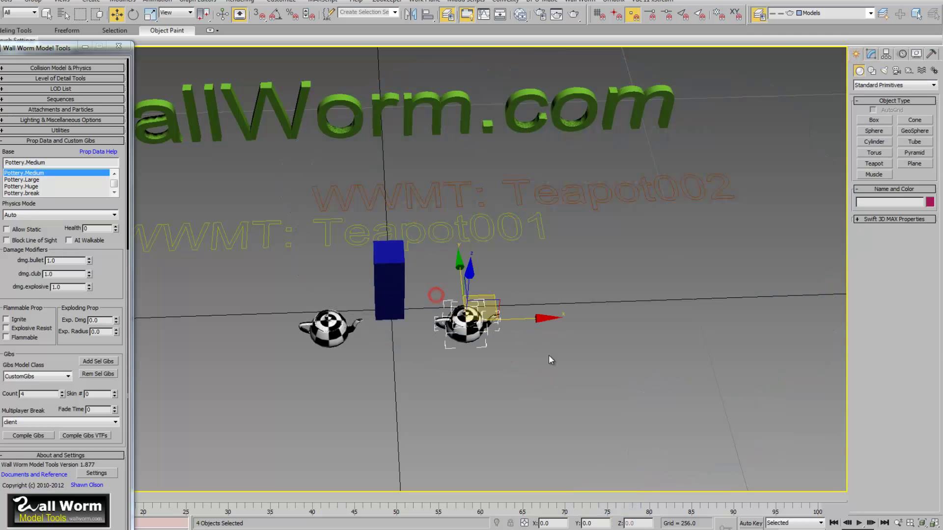
left_click(293, 172)
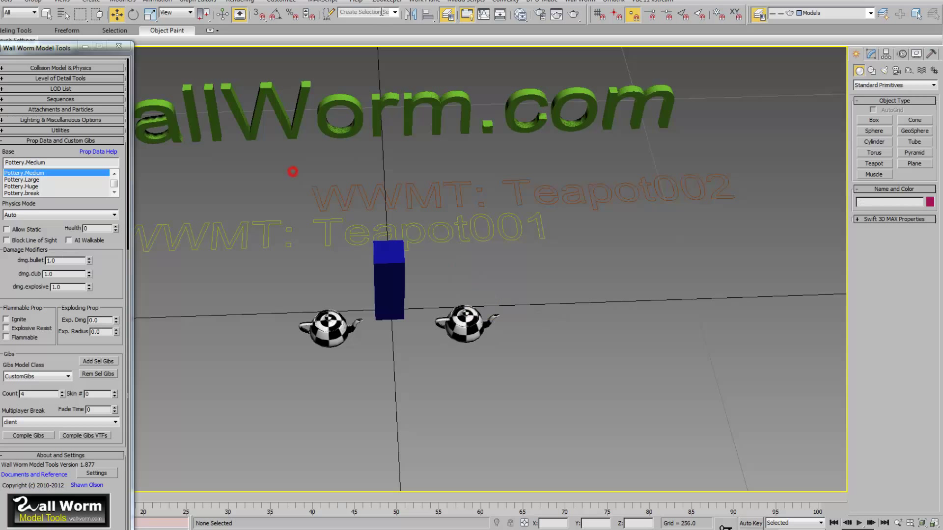
Reselect the gibs selection set and add its pieces to Teapot002 as custom gibs
left_click(395, 13)
left_click(353, 22)
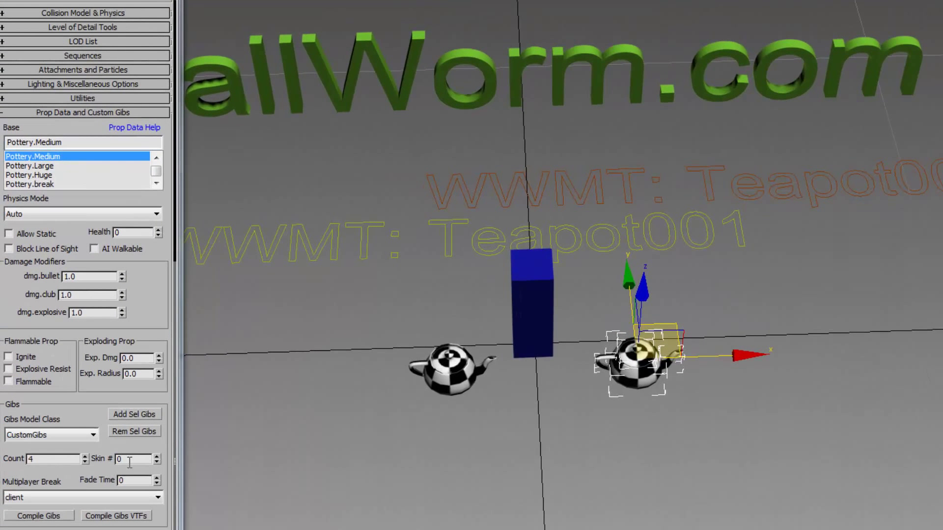
left_click(131, 413)
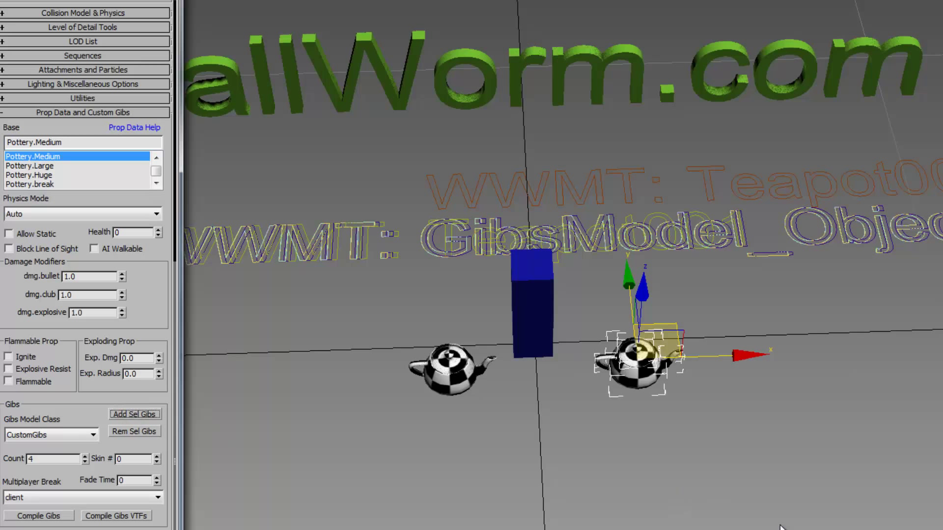
left_click(817, 426)
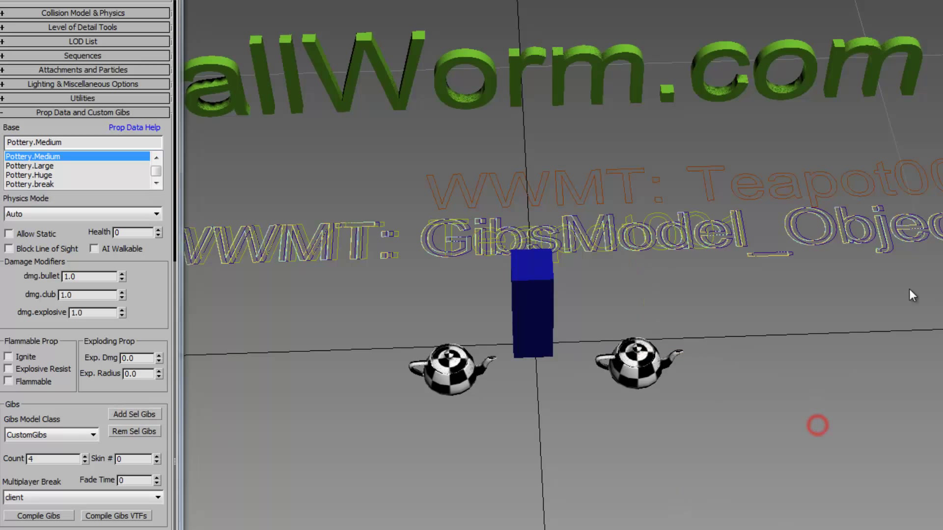
Select the GibsModel helper texts and move them together in front of the teapots
left_click_drag(909, 289, 722, 487)
middle_click_drag(723, 486, 710, 399)
scroll(710, 399, "down", 5)
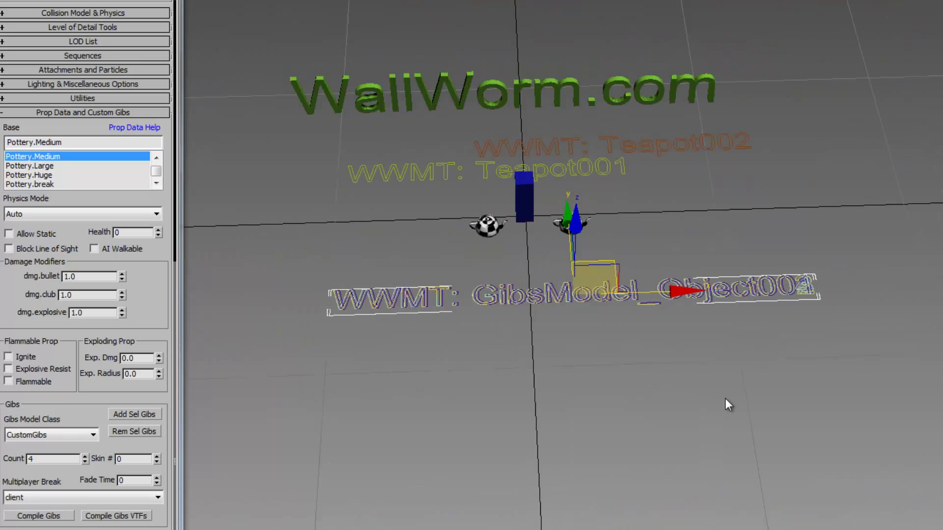
Move the GibsModel_Object004 and GibsModel_Object001 helper texts forward into separate rows in front of the overlapping gib labels
left_click(727, 398)
left_click(634, 296)
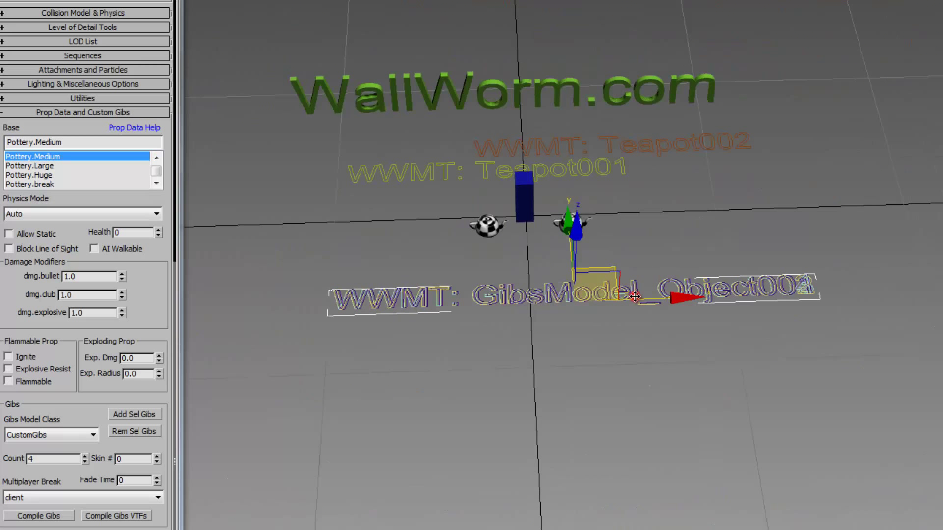
left_click_drag(568, 243, 575, 346)
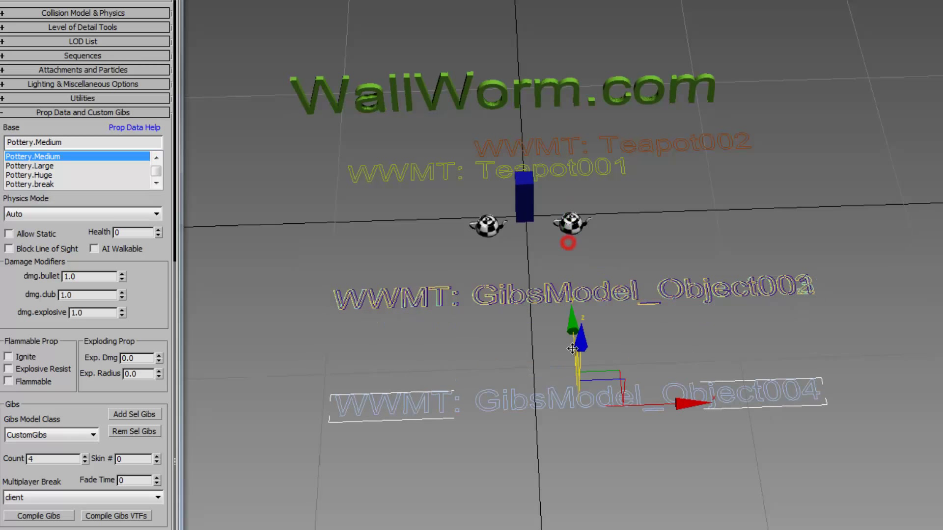
left_click(572, 298)
left_click_drag(568, 225, 571, 284)
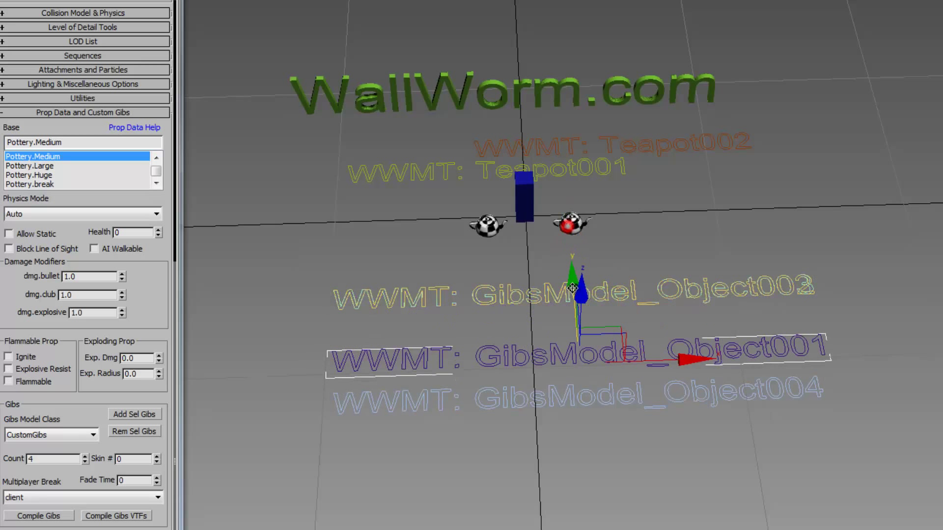
left_click(532, 295)
left_click(564, 223)
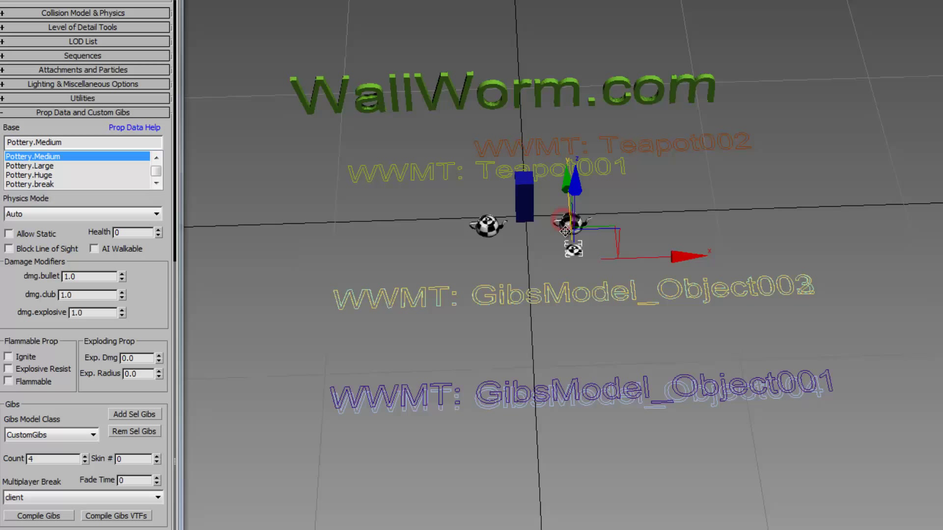
left_click(680, 296)
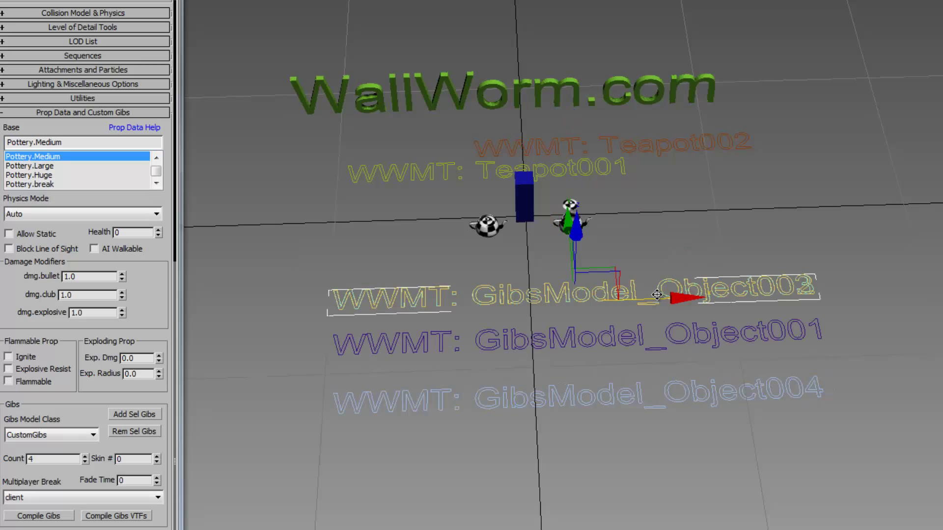
key("ctrl+z")
key("ctrl+z")
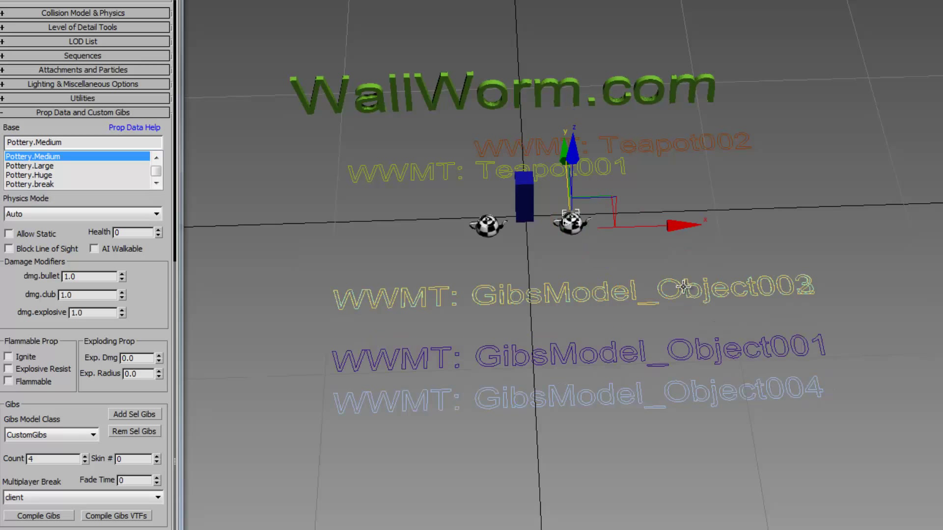
Move the GibsModel_Object003 helper text between the Object002 and Object001 labels, and select all four gib helpers
left_click(558, 297)
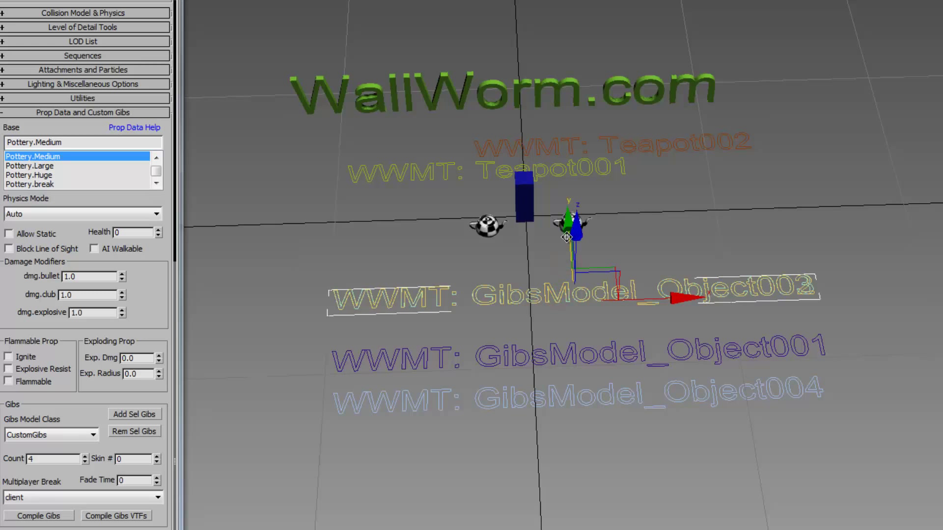
left_click_drag(568, 240, 571, 268)
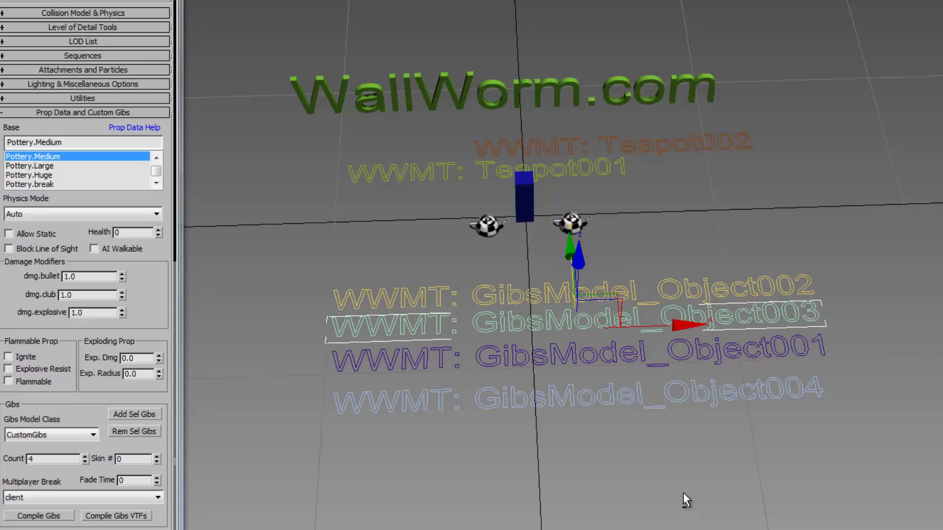
mouse_move(682, 493)
middle_mouse_down("alt")
mouse_move(681, 511)
mouse_move(670, 511)
mouse_move(683, 506)
middle_mouse_up("alt")
left_click(728, 485)
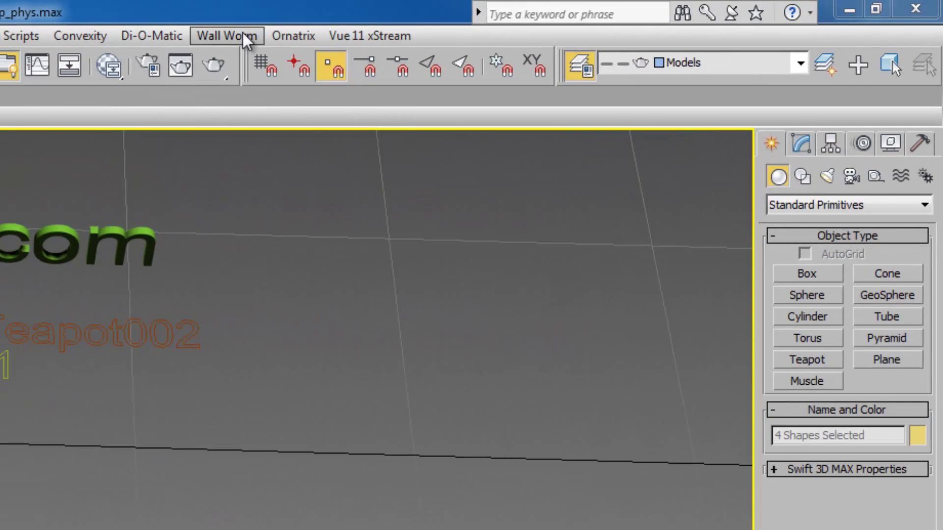
Generate quick collision hulls for the four selected gib models with Wall Worm Hull Helper, using a maximum of 22 vertices per hull
left_click(242, 35)
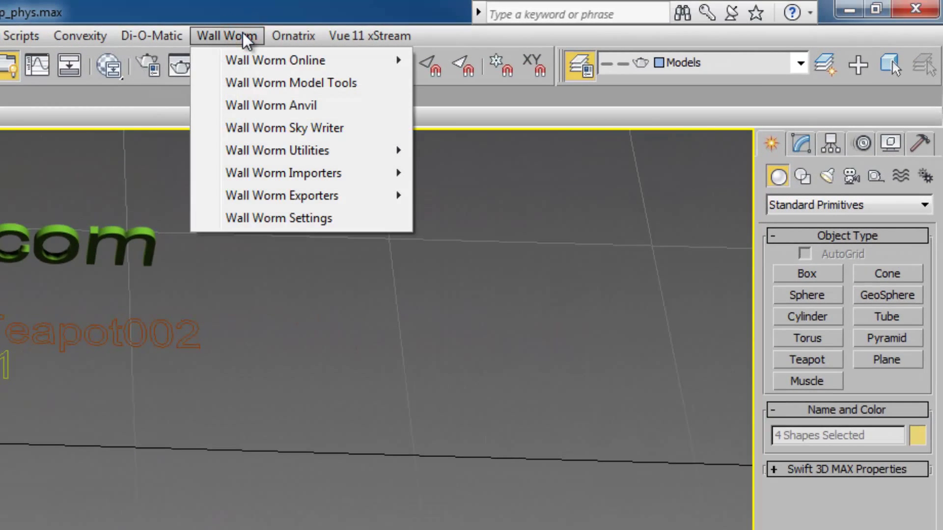
mouse_move(302, 153)
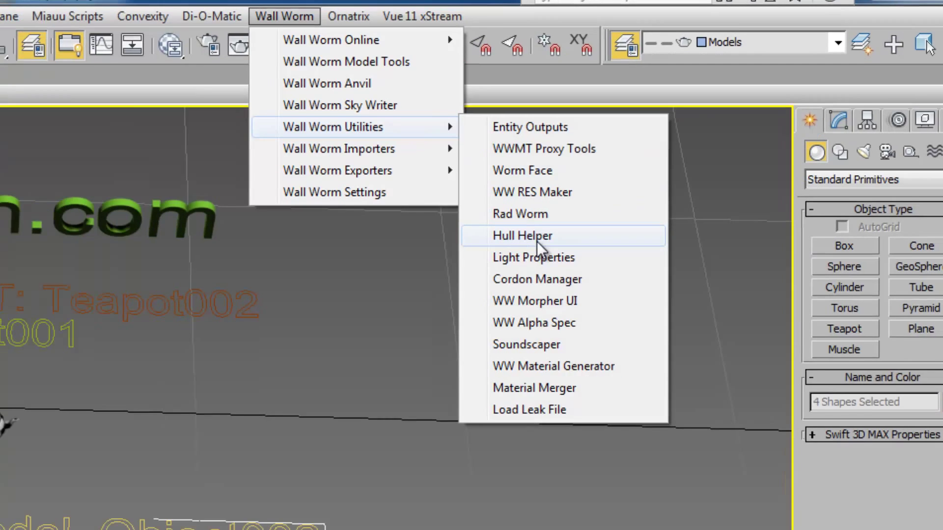
left_click(467, 264)
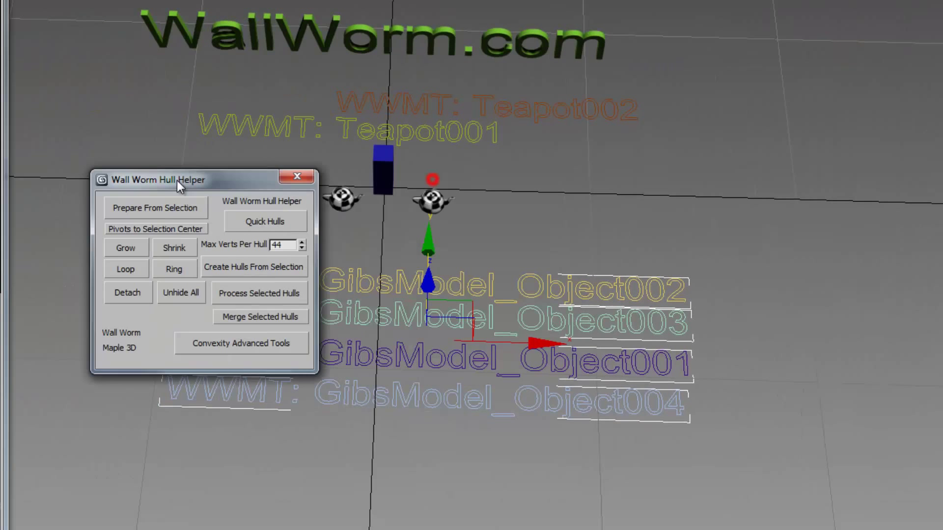
left_click(714, 486)
left_click_drag(768, 501, 440, 272)
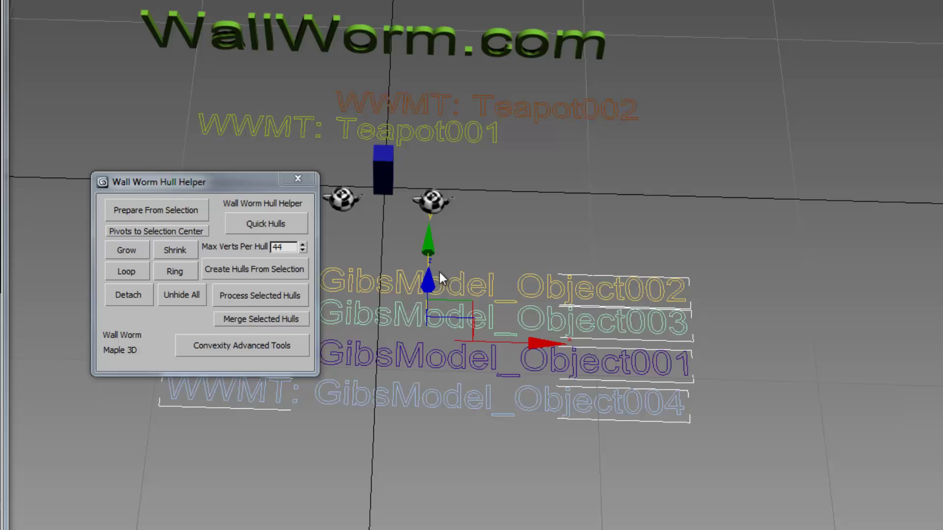
left_click(293, 247)
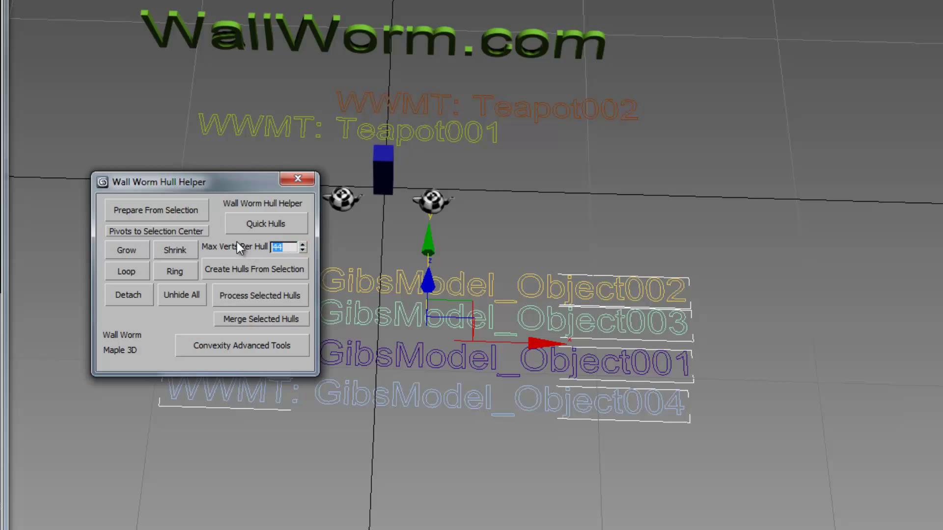
type("22")
left_click(275, 223)
left_click(271, 227)
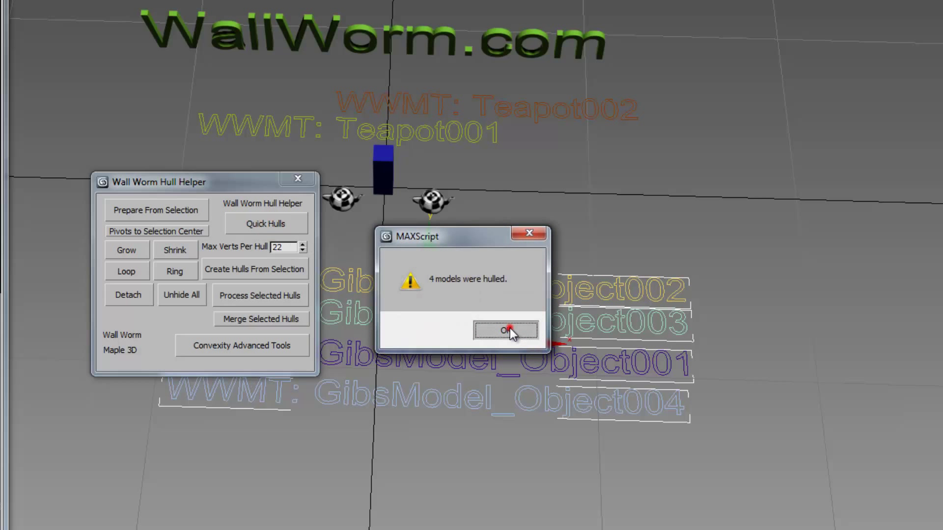
left_click(507, 330)
middle_click_drag(488, 220, 551, 227)
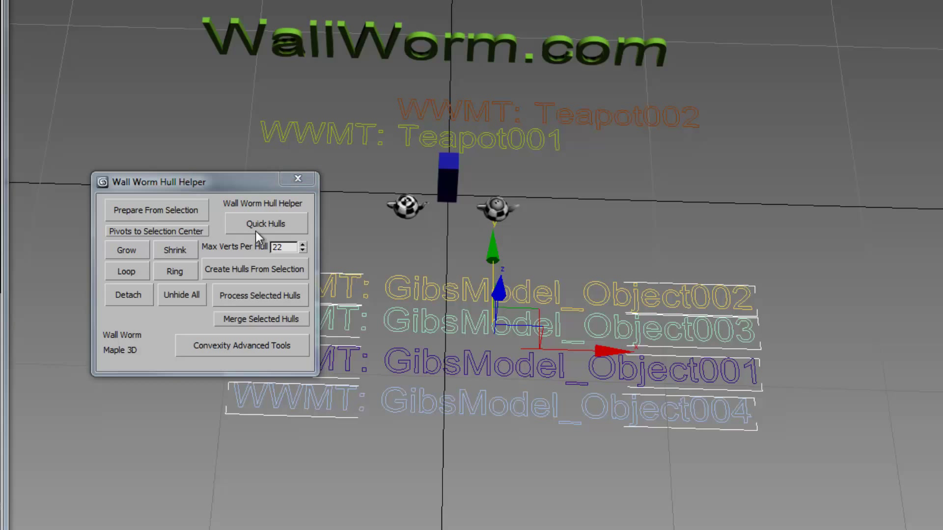
left_click(297, 179)
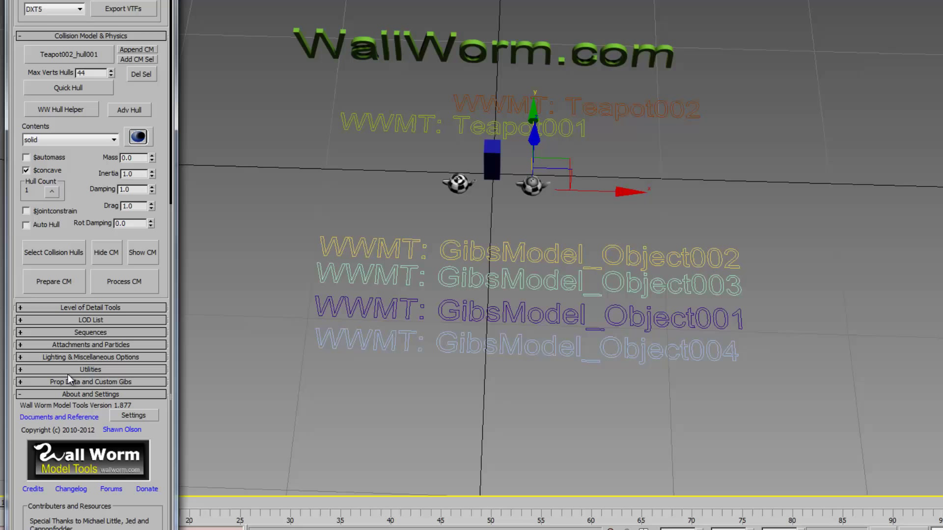
Compile the custom gibs of Teapot002 and dismiss the finished compiler consoles
left_click(61, 382)
left_click_drag(89, 494, 82, 249)
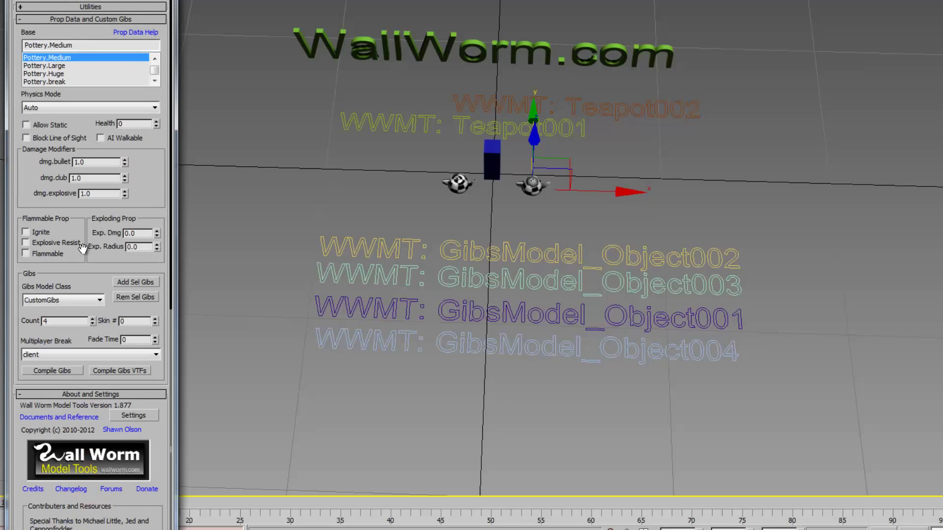
left_click(61, 372)
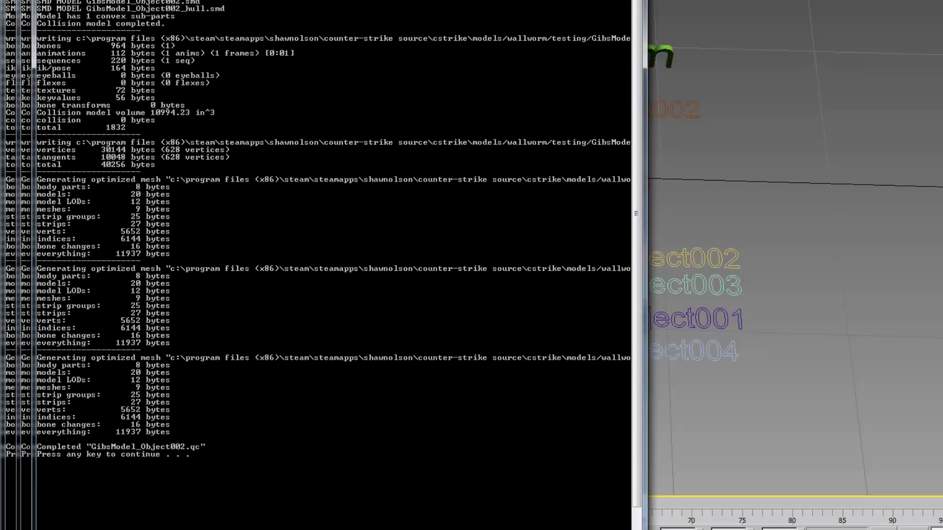
key("Return")
key("Return")
key("Return")
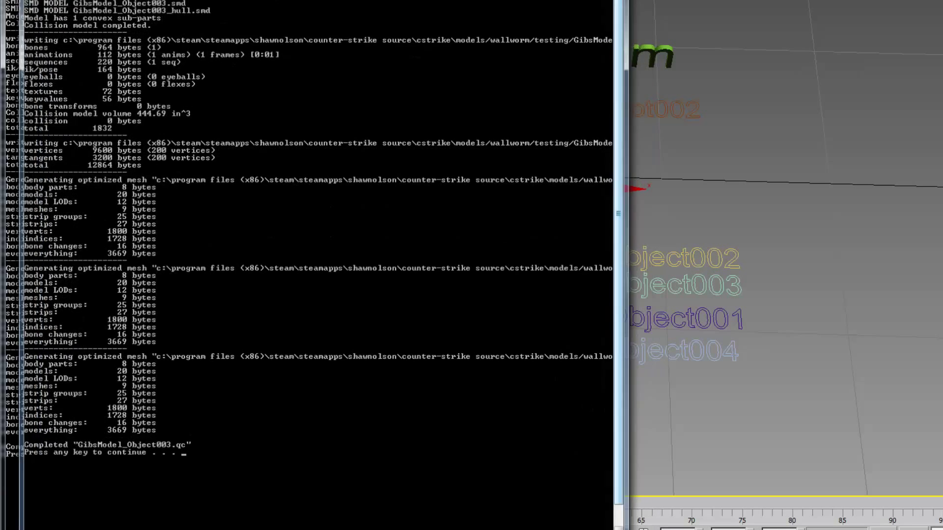
key("Return")
scroll(147, 164, "up", 10)
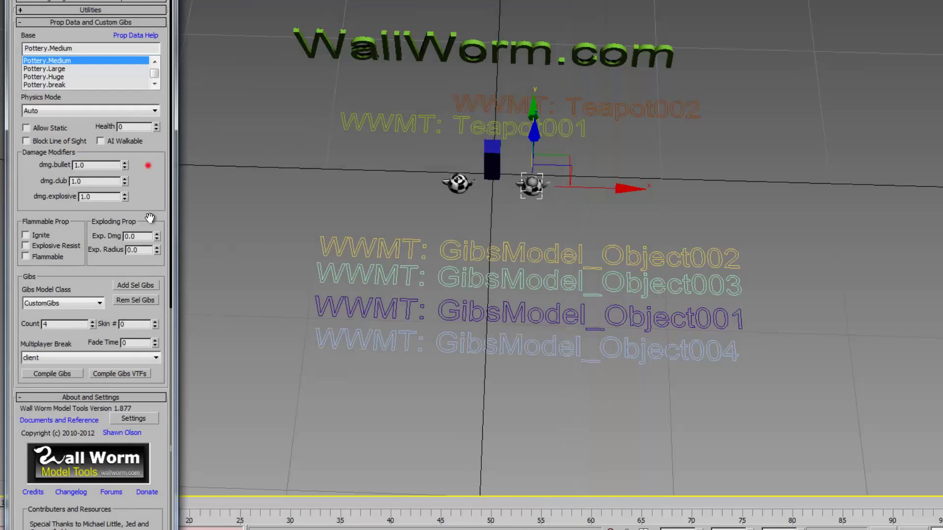
scroll(53, 24, "up", 8)
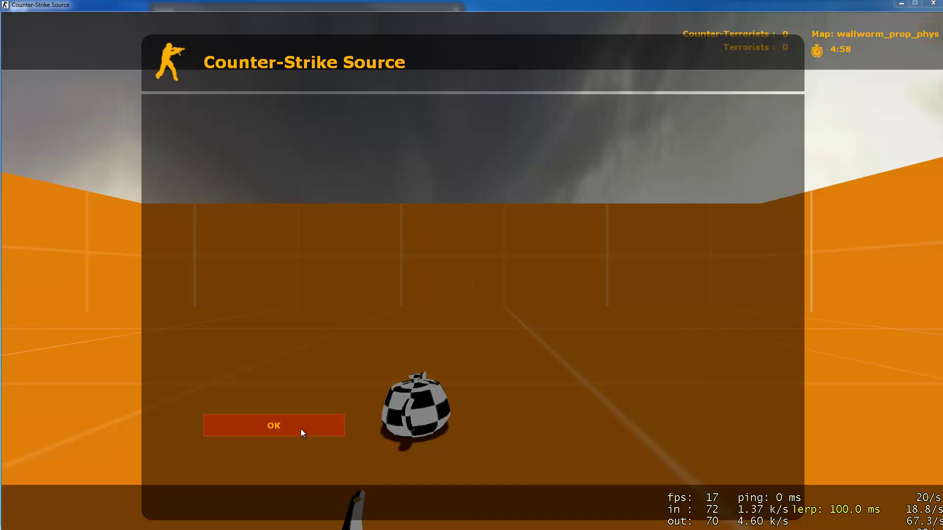
Switch to Counter-Strike Source and join the Terrorists with the Guerilla Warfare class on the wallworm_prop_phys map
left_click(301, 430)
left_click(275, 257)
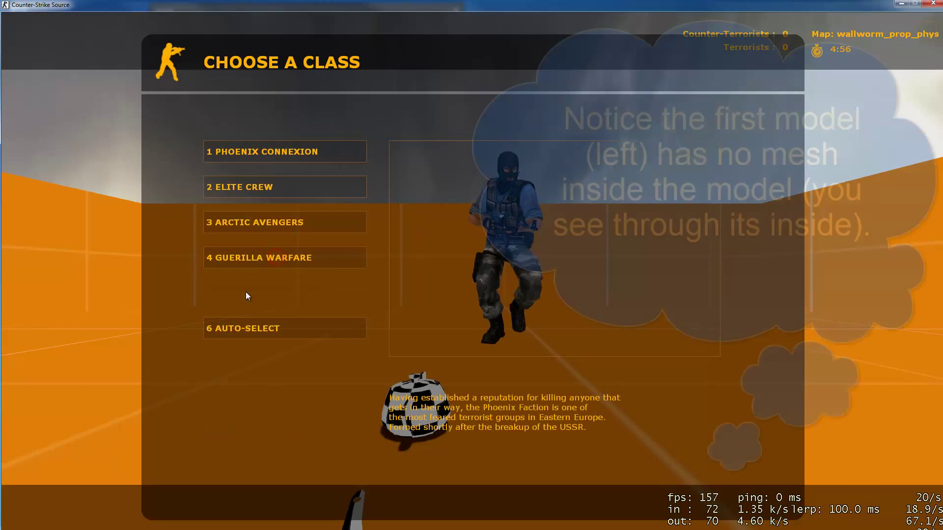
left_click(242, 262)
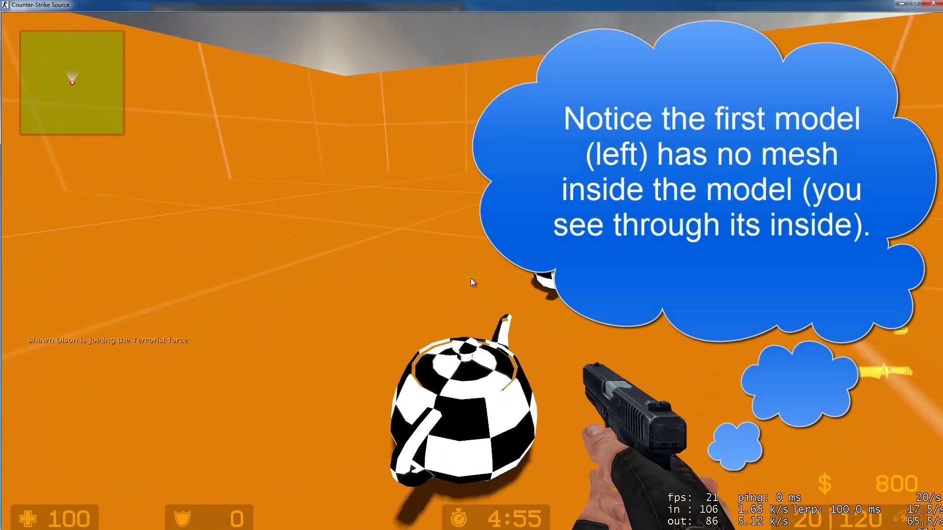
Shoot the first teapot and the second teapot to test how each prop breaks
key("a")
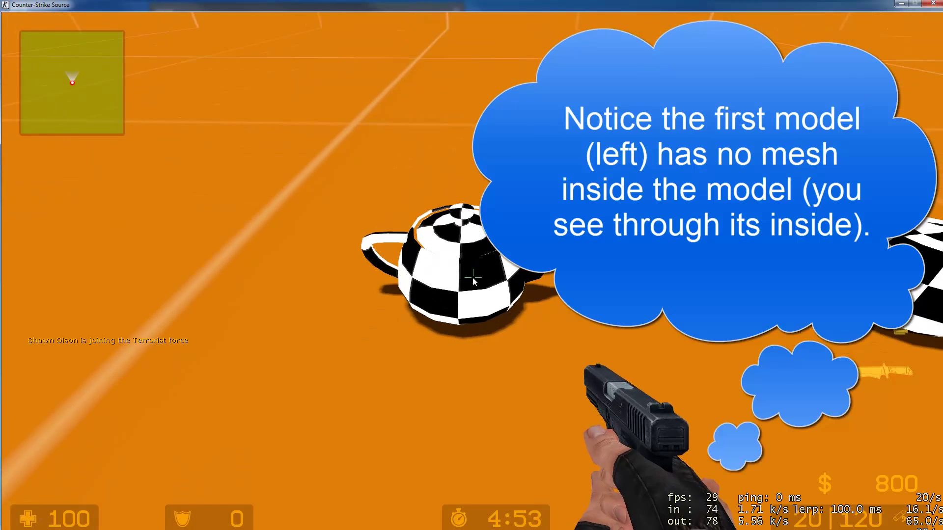
left_click(473, 278)
left_click(473, 278)
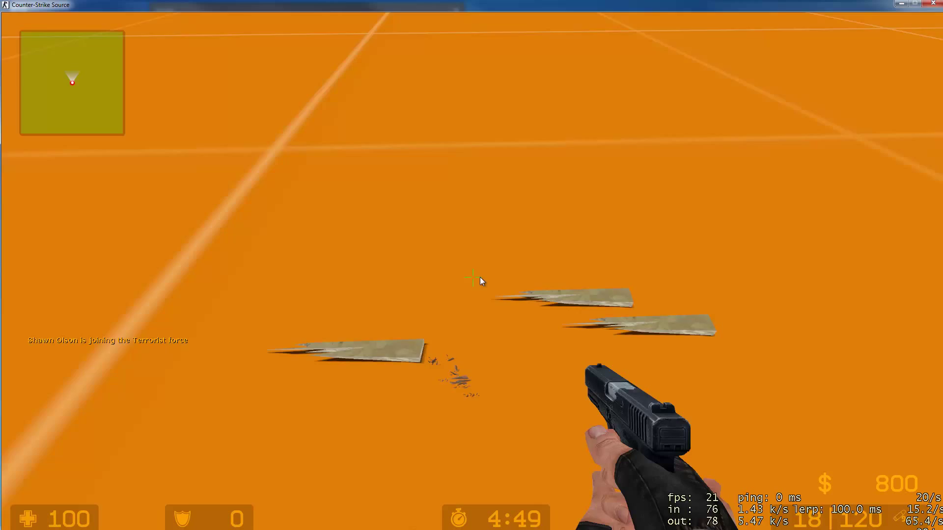
key("s")
left_click(473, 278)
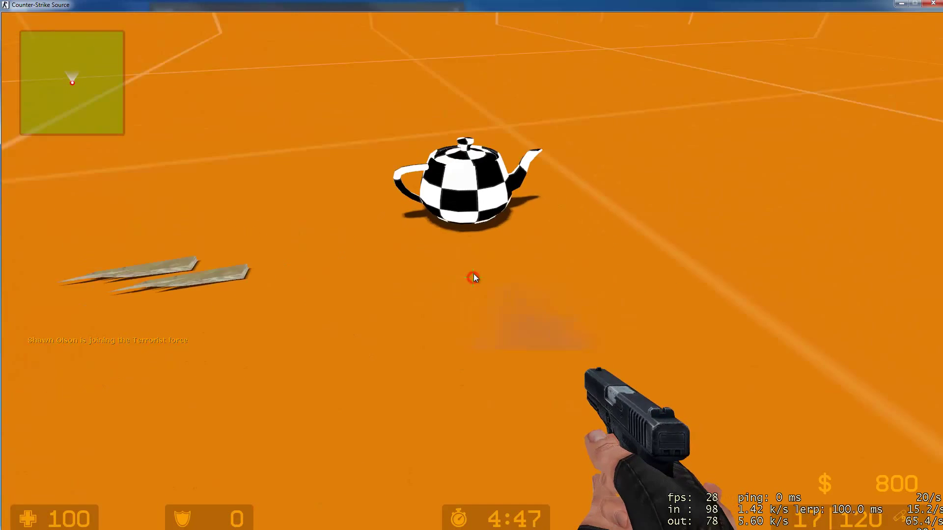
left_click(473, 276)
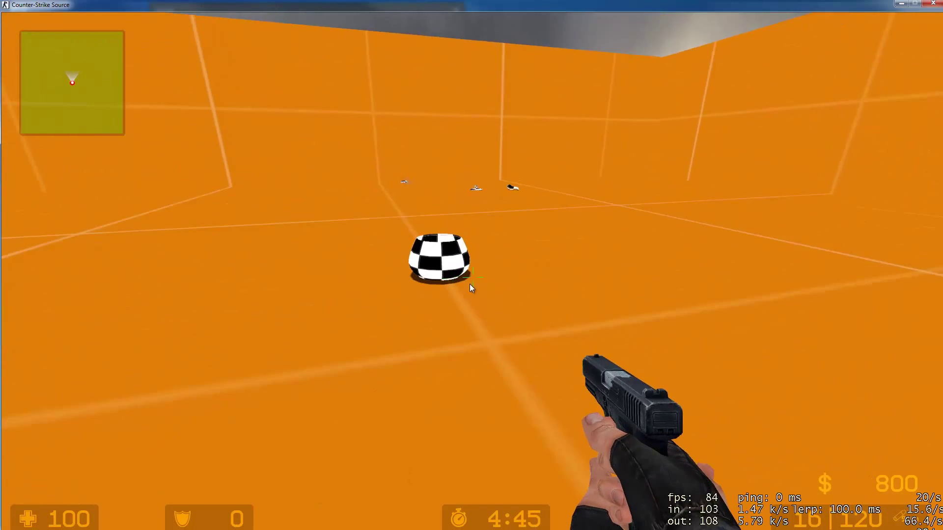
Walk around the second teapot's scattered custom gibs, examining the body, handle, lid and spout and test-firing at the pieces
key("a")
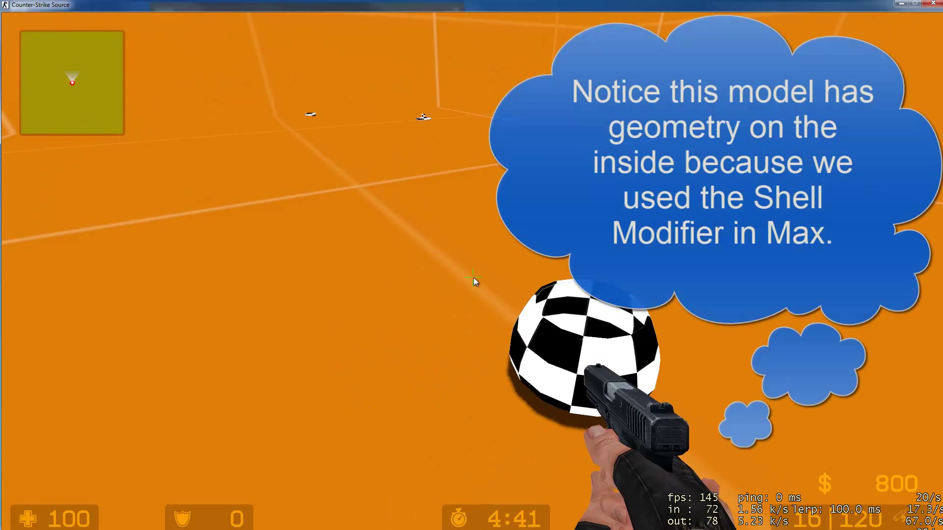
key("d")
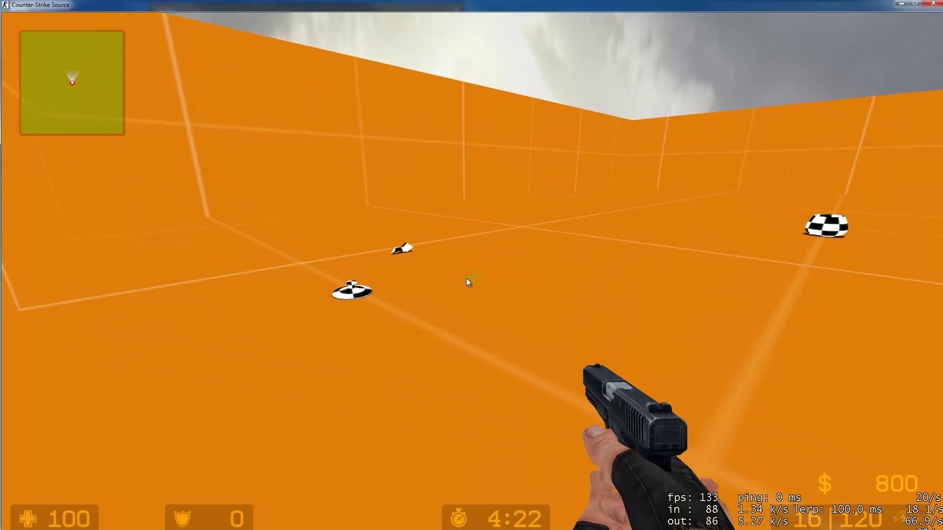
key("s")
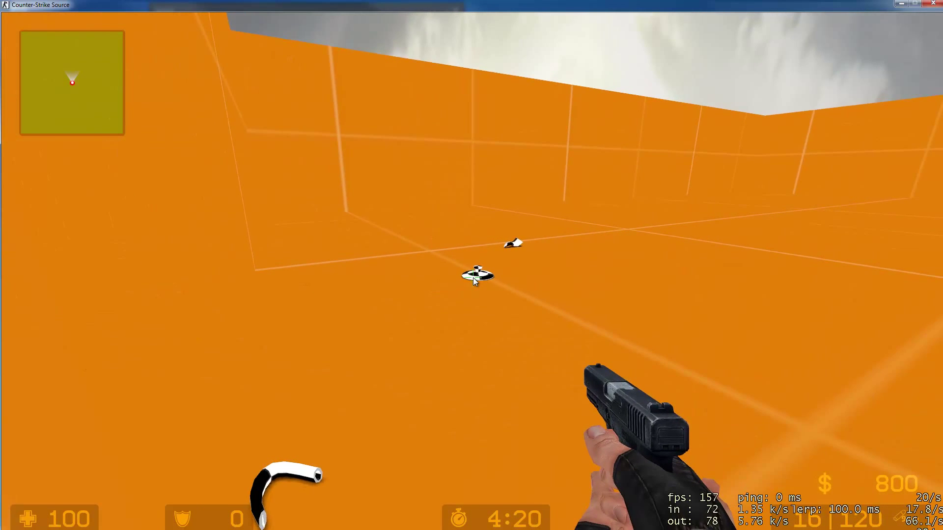
key("d")
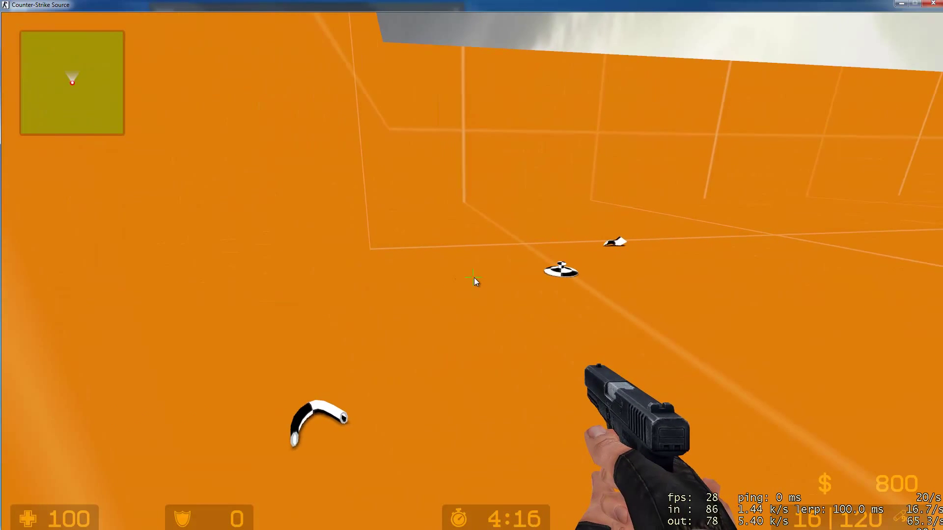
key("w")
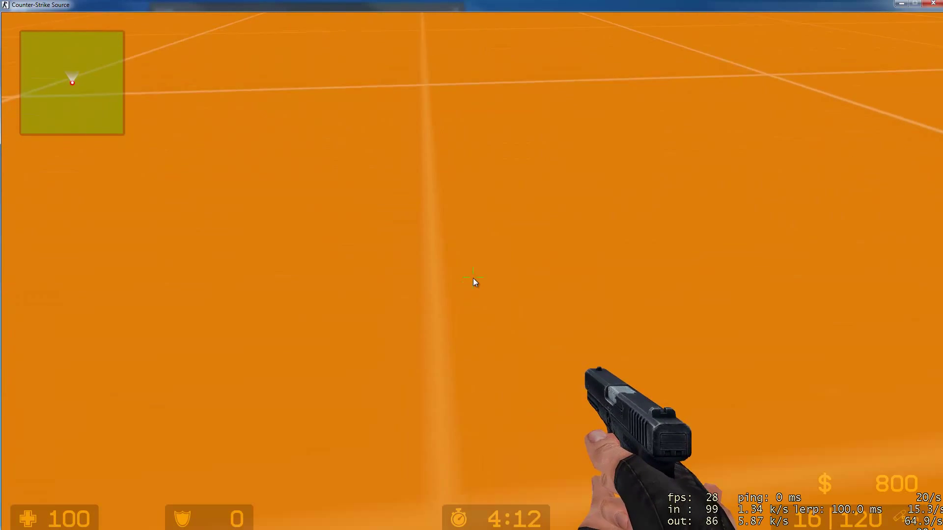
left_click(473, 282)
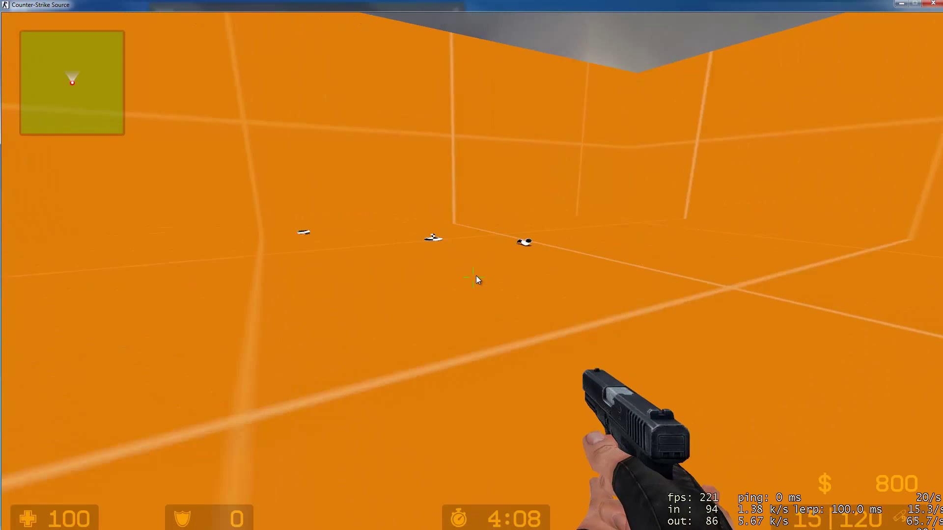
left_click(473, 278)
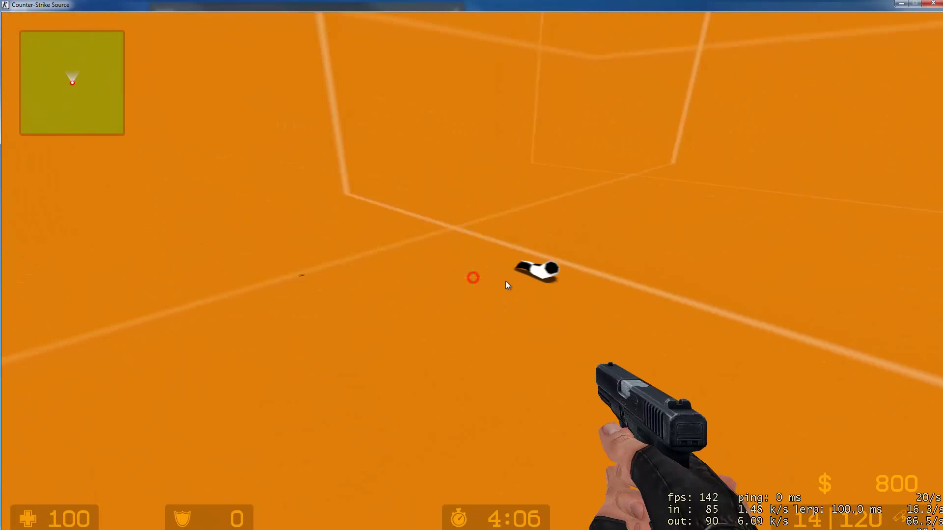
Test-fire at the remaining small teapot gibs, leave the game and switch back to 3ds Max
left_click(459, 278)
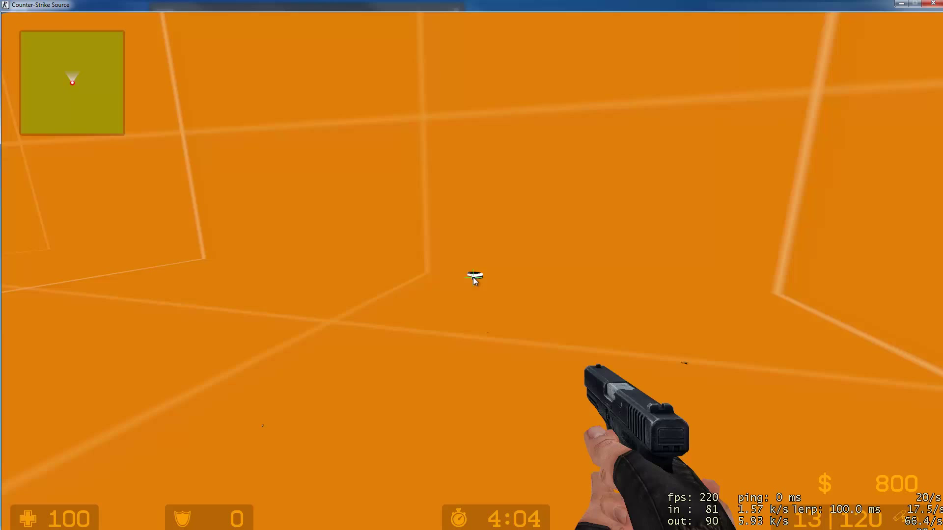
left_click(473, 278)
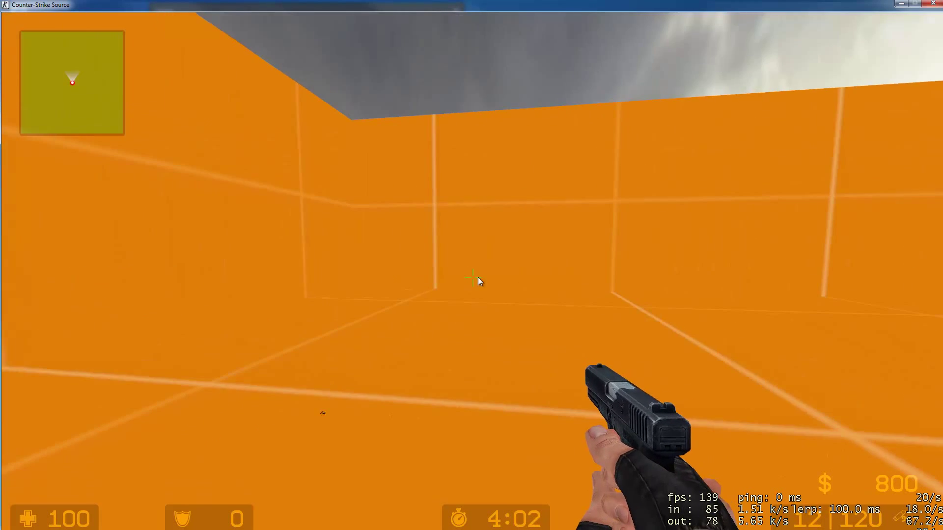
key("Escape")
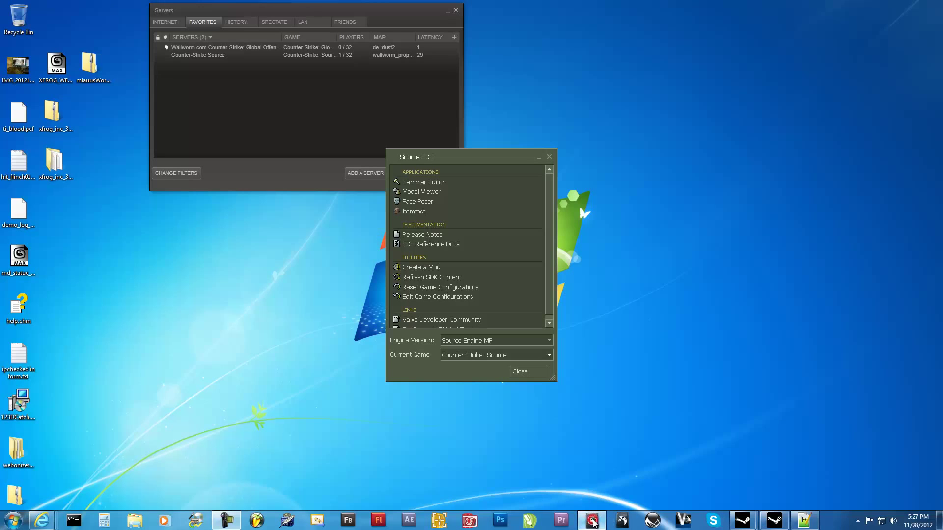
left_click(592, 522)
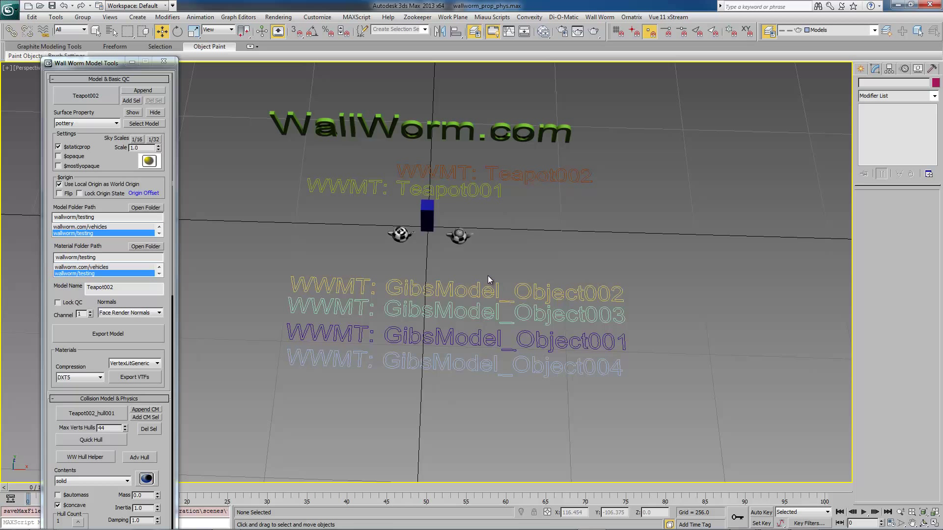
Exclude the four GibsModel_Object WWMT helpers from VMF export with the WWMT Proxy Tools and close the tools
left_click_drag(466, 276, 563, 405)
left_click_drag(564, 405, 543, 428)
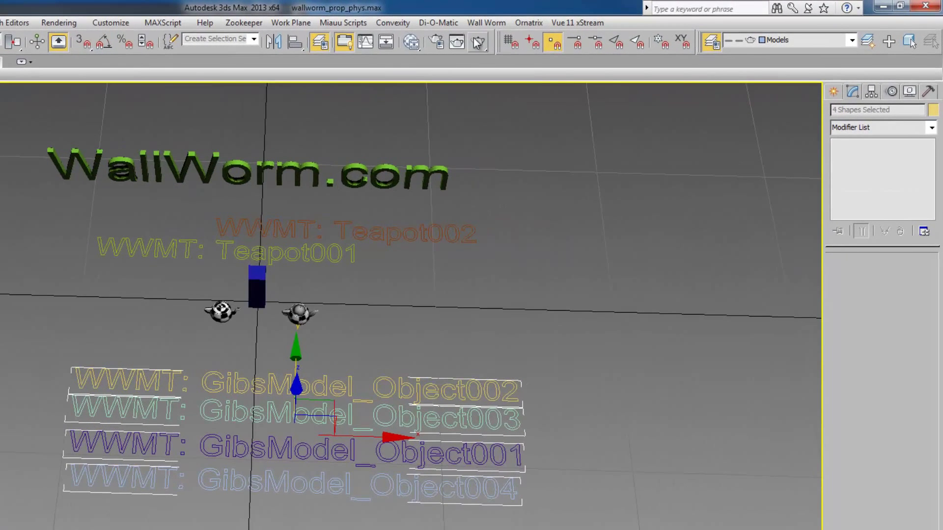
left_click(482, 25)
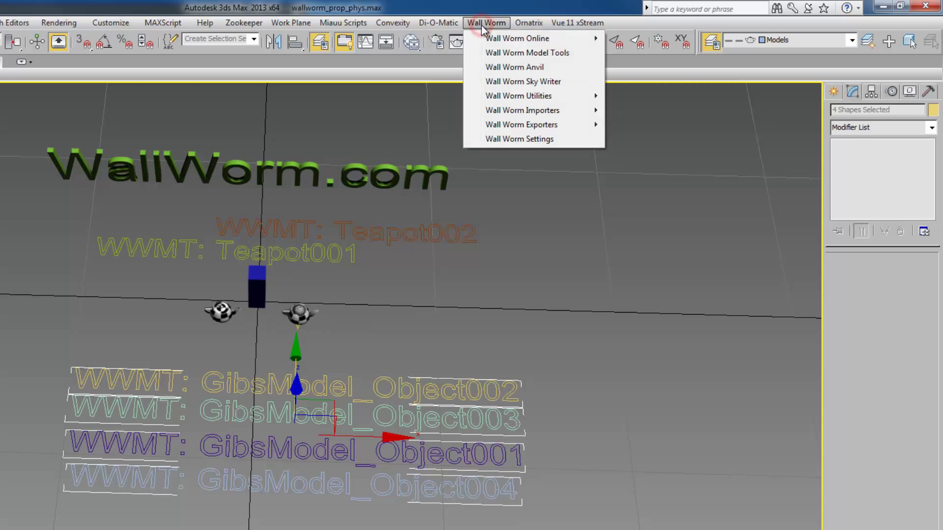
mouse_move(532, 98)
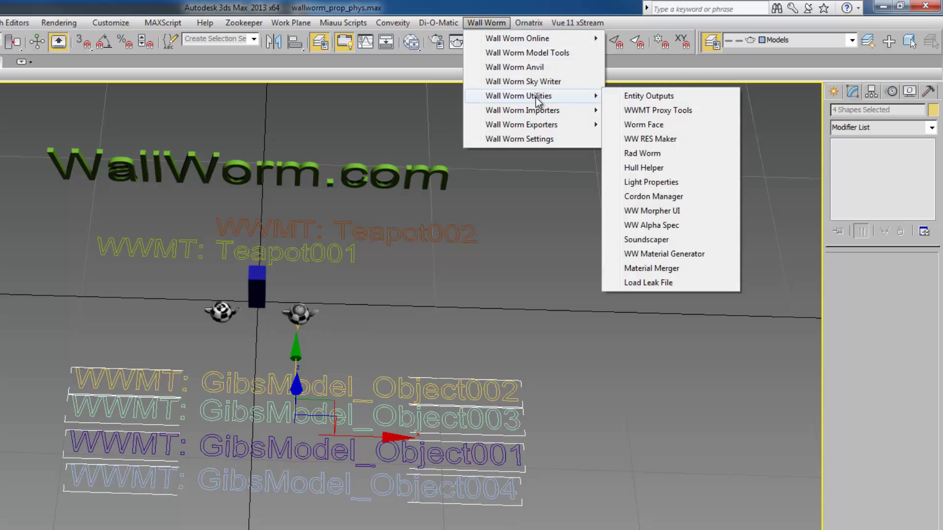
left_click(669, 111)
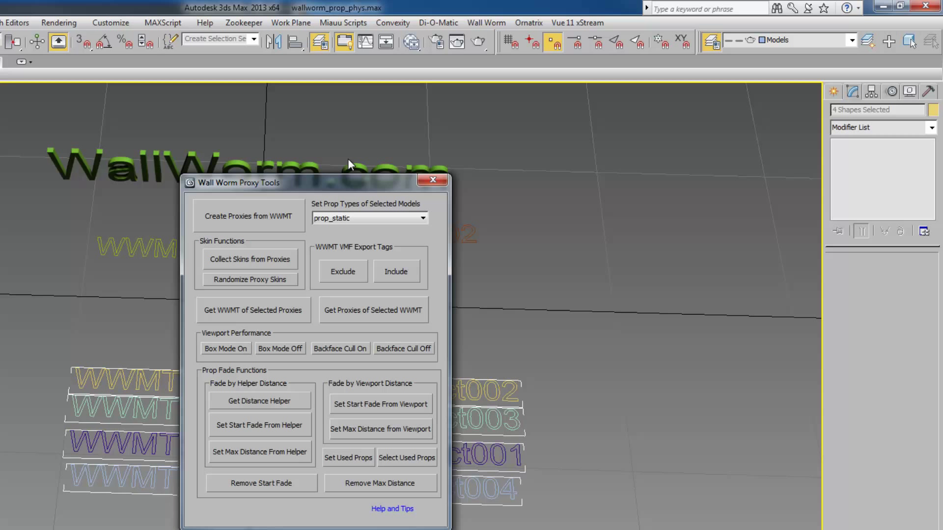
left_click_drag(328, 184, 145, 188)
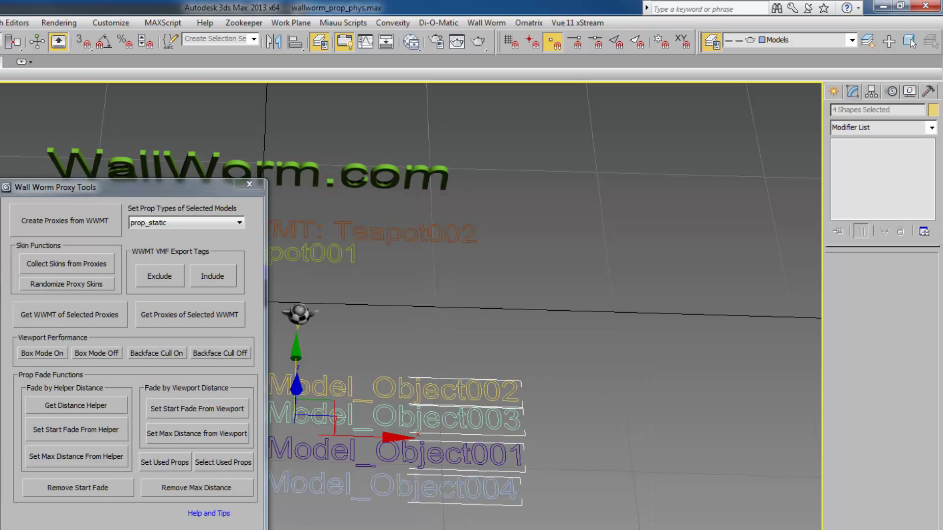
left_click(155, 278)
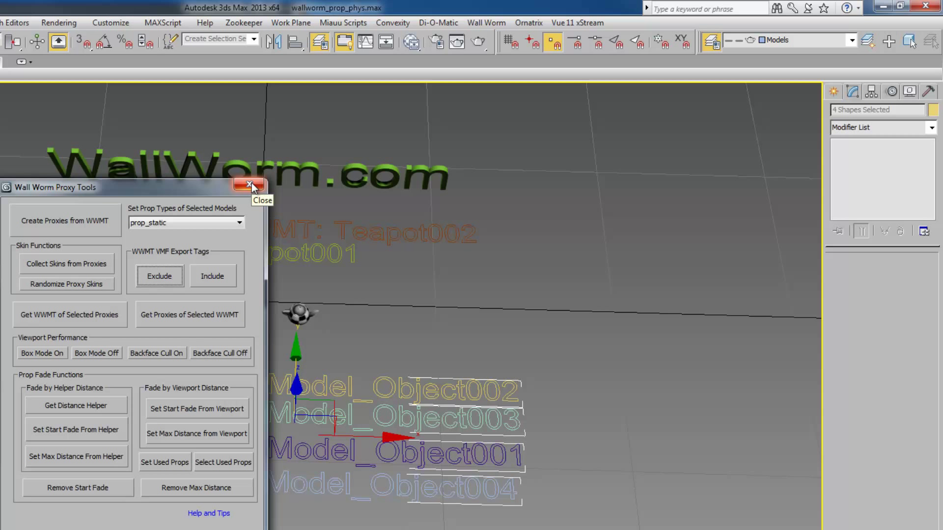
left_click_drag(194, 187, 60, 200)
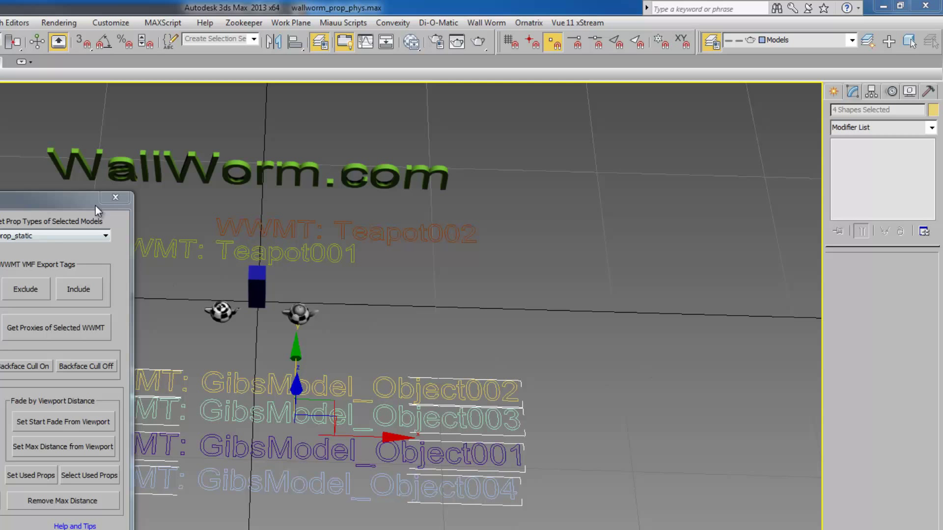
left_click(116, 199)
Check the Layout and Convexity Point Entities layers by briefly showing and hiding each, and view the two teapots up close
mouse_move(264, 350)
middle_mouse_down()
mouse_move(267, 388)
mouse_move(269, 357)
middle_mouse_up()
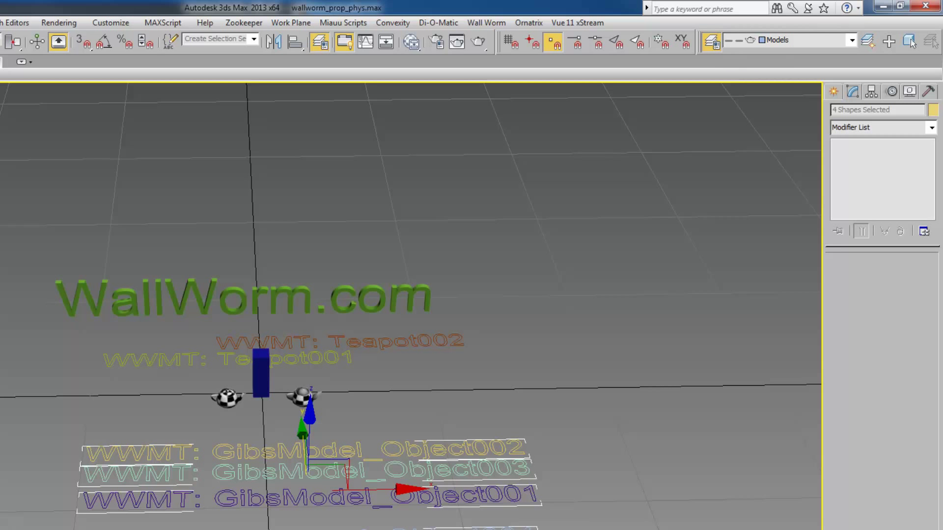
left_click(712, 41)
left_click_drag(816, 190, 579, 182)
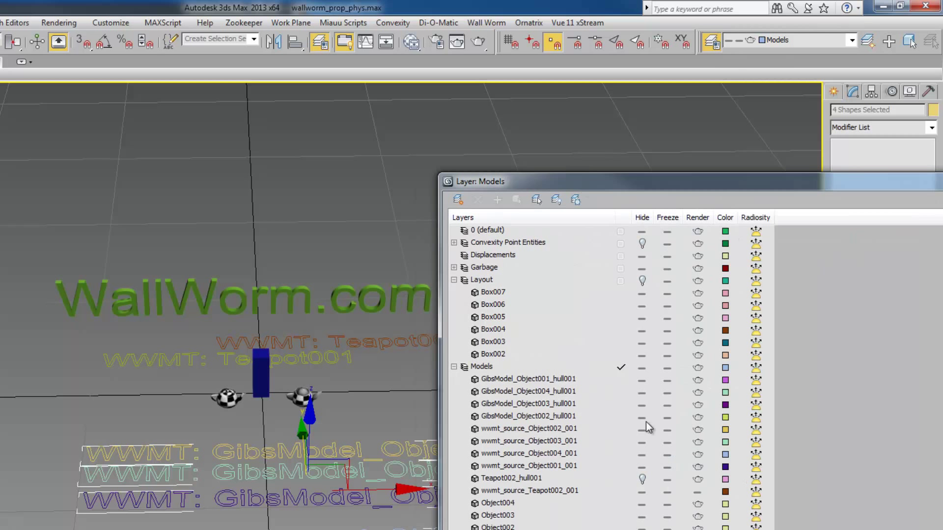
left_click(642, 282)
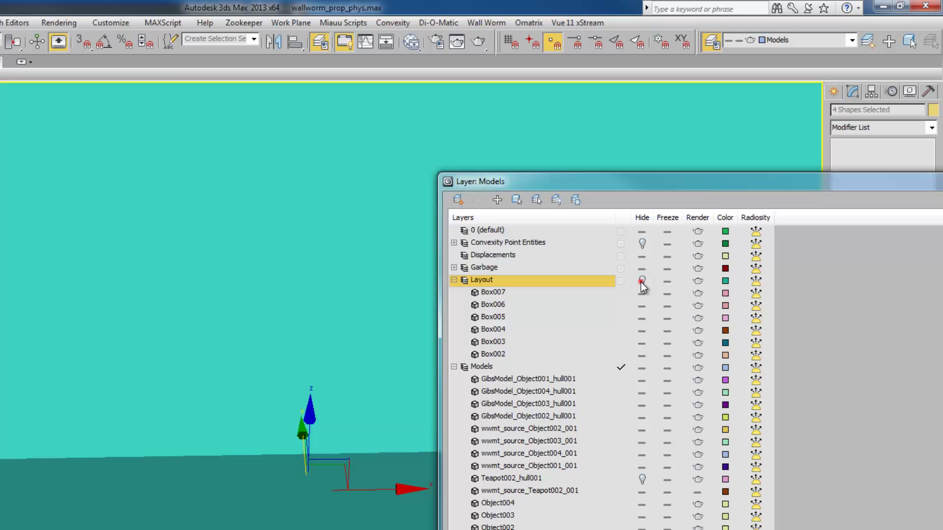
left_click(642, 281)
left_click(642, 244)
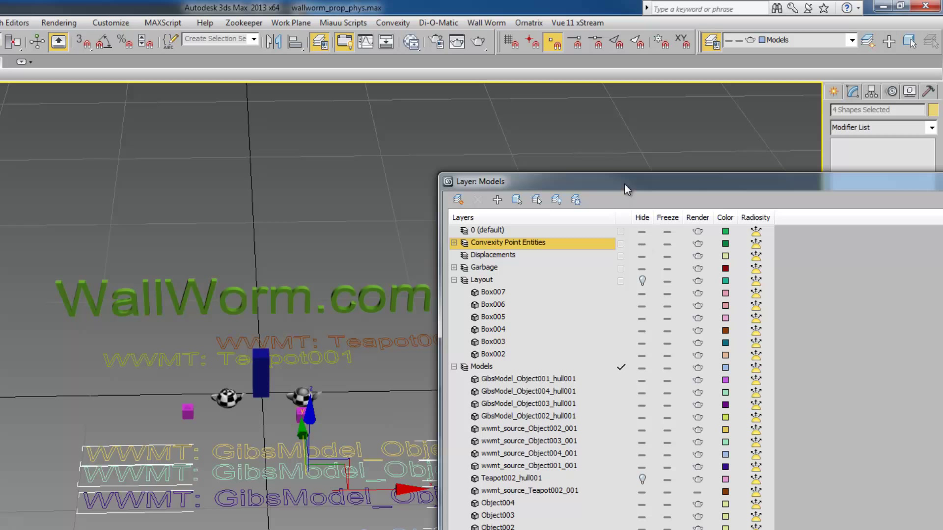
left_click_drag(625, 183, 942, 184)
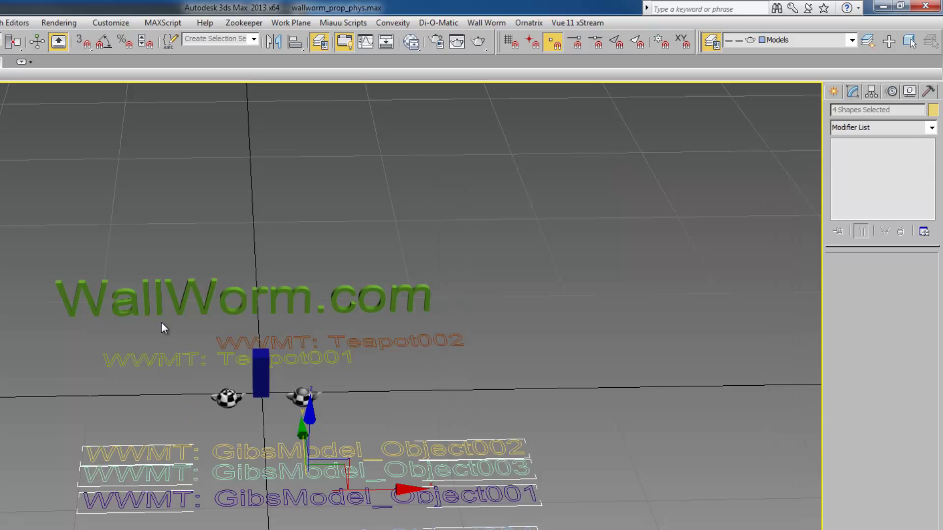
middle_click_drag(158, 324, 208, 339)
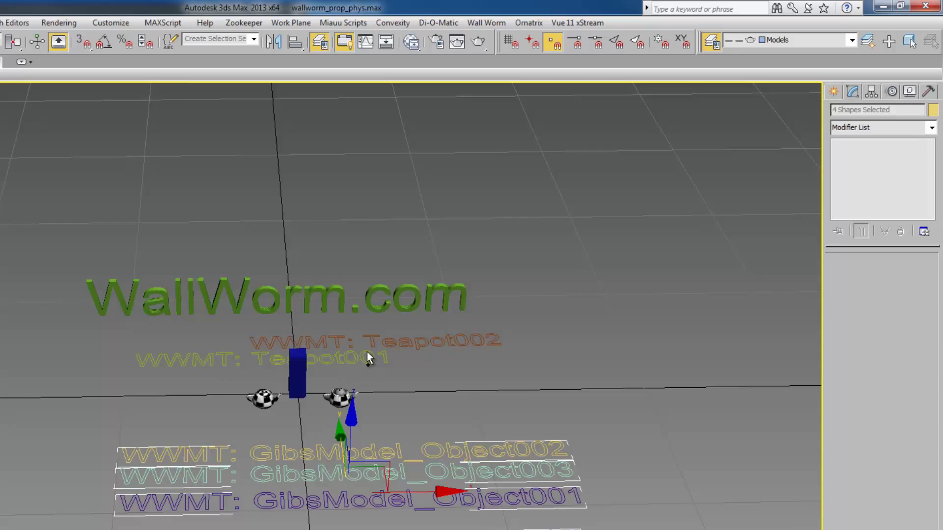
scroll(265, 374, "up", 6)
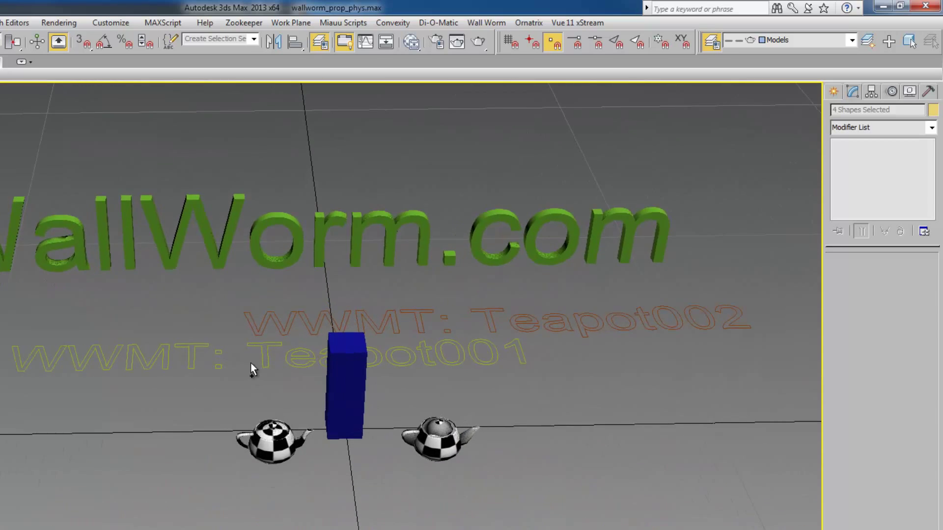